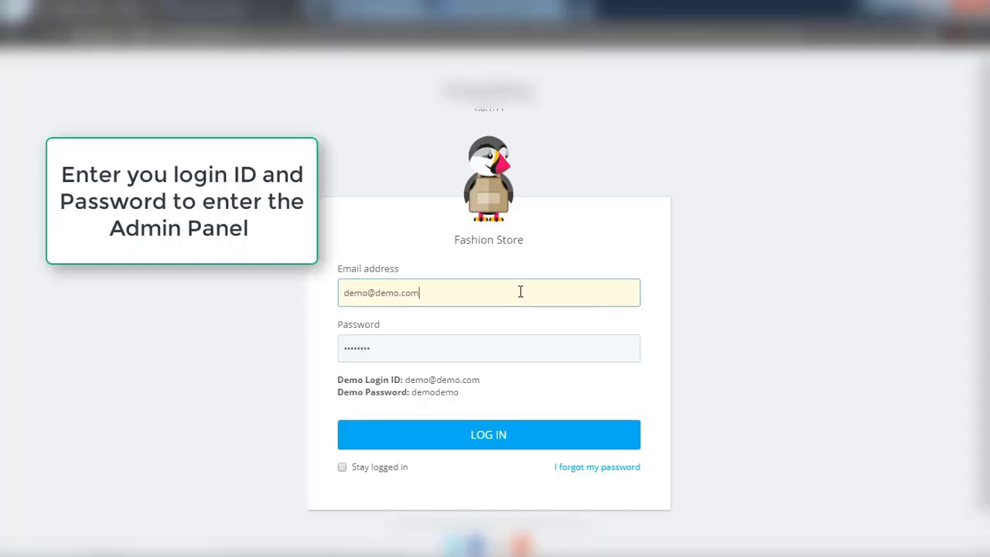
Log in to the admin panel with the prefilled demo credentials
left_click(431, 345)
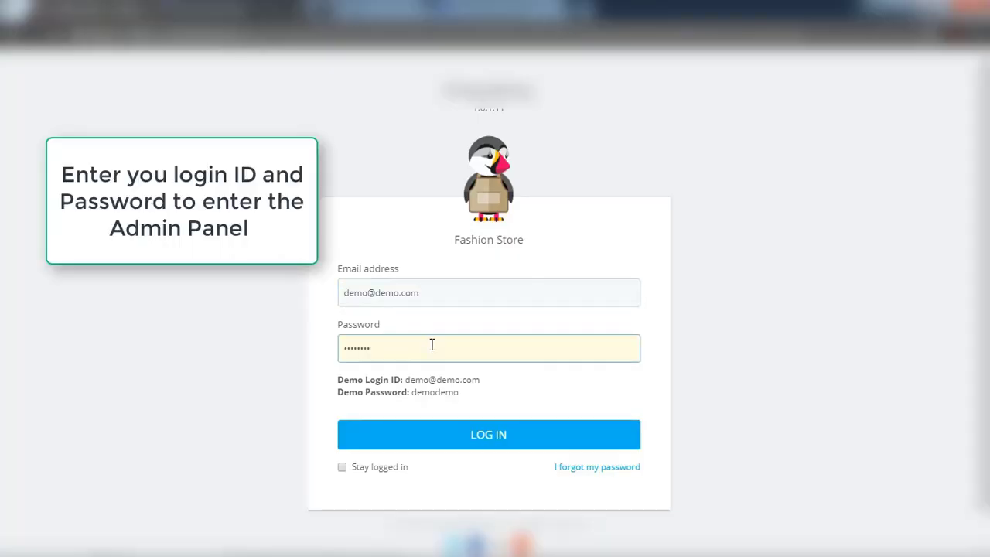
left_click(475, 436)
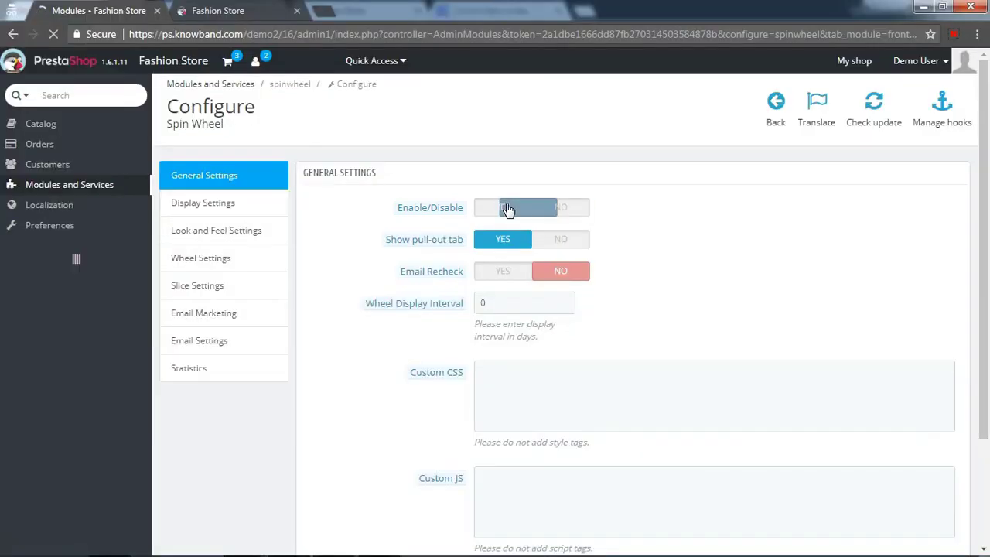
View the spin wheel pop-up on the storefront and return to the Spin Wheel module configuration
left_click(217, 11)
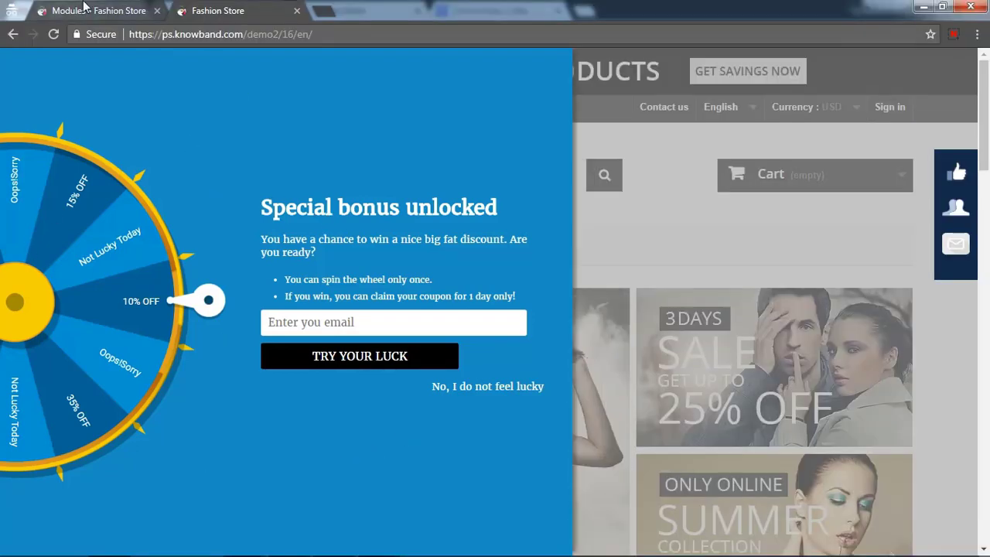
left_click(85, 10)
Leave Show pull-out tab set to Yes, and test dismissing the storefront wheel and reopening it from the pull-out tab
left_click(551, 245)
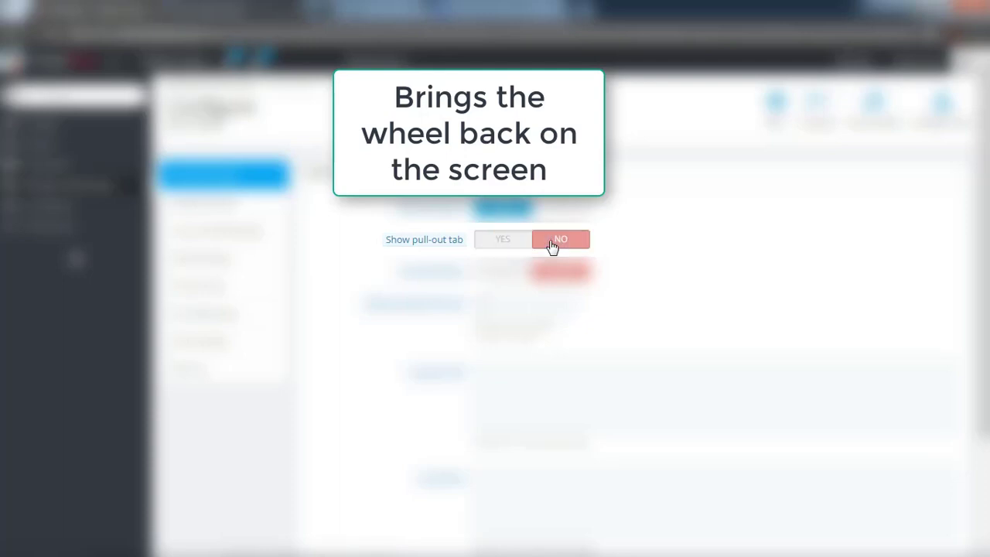
left_click(500, 247)
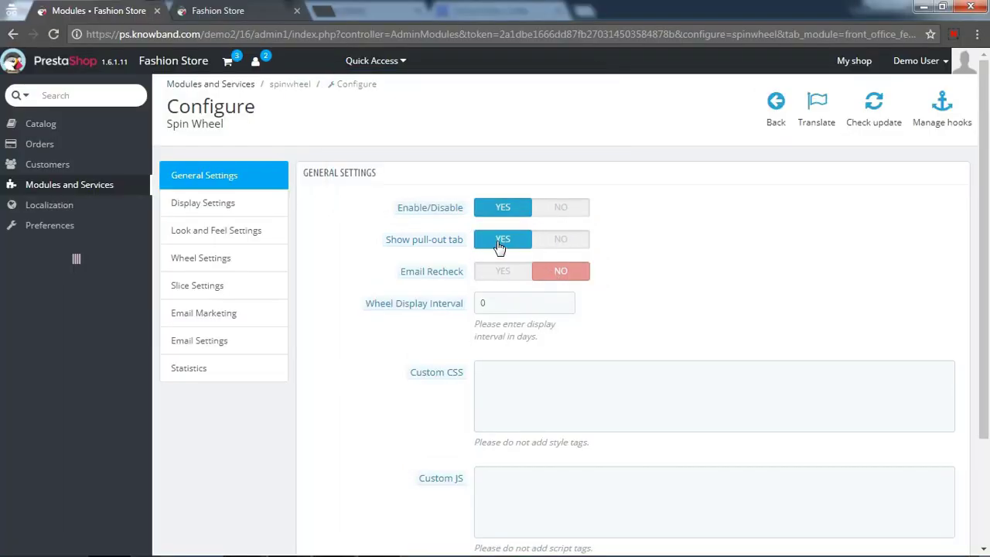
left_click(261, 7)
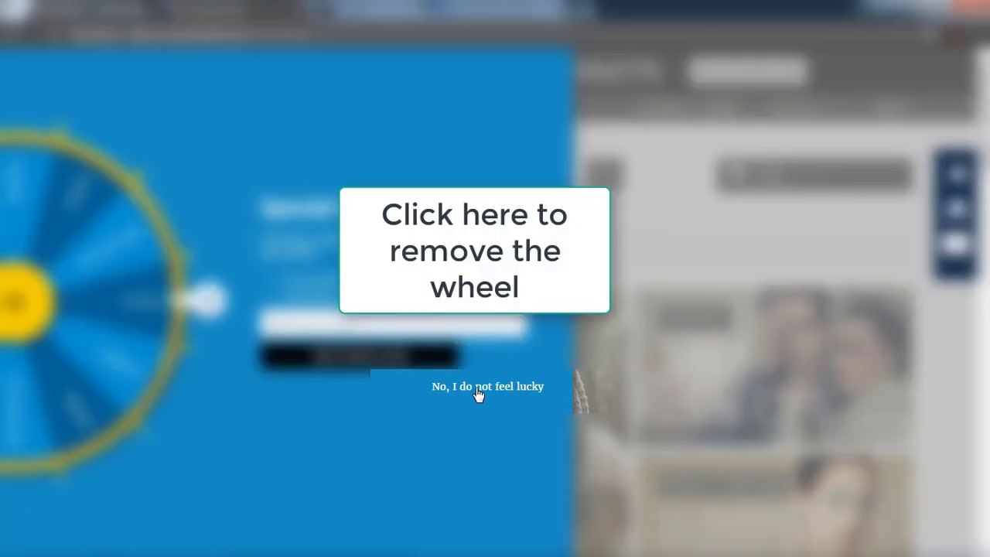
left_click(478, 386)
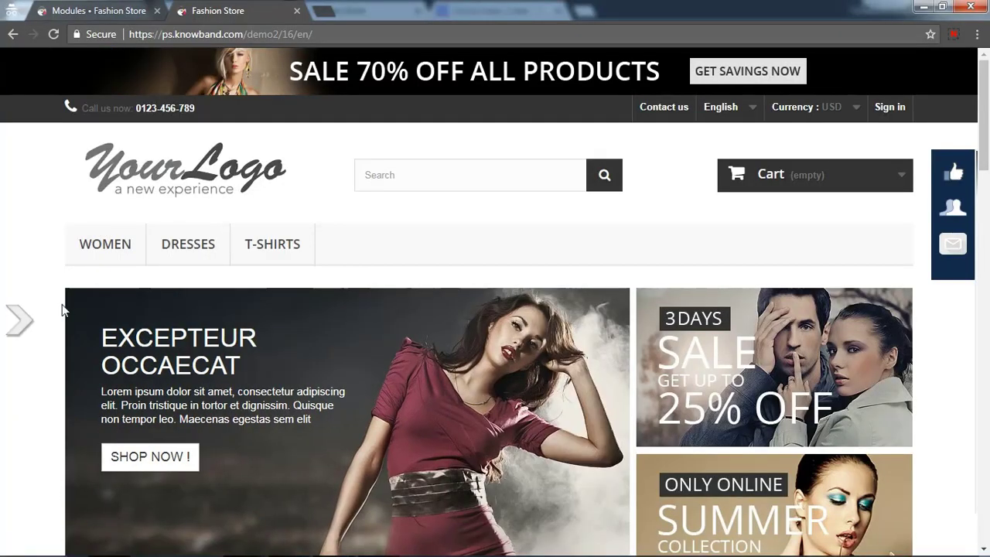
left_click(21, 325)
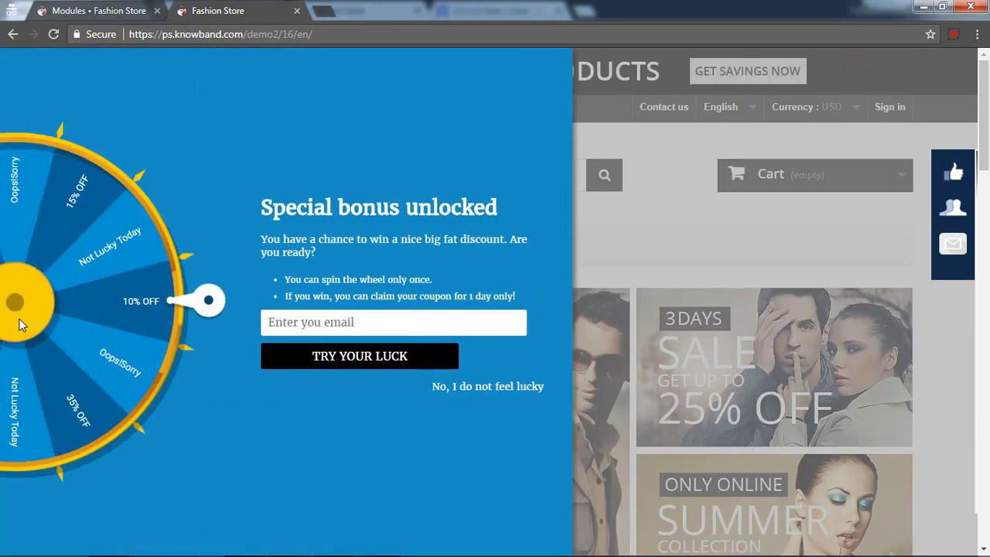
Back in the module's general settings, set Email Recheck to No and the Wheel Display Interval to 0 days
left_click(79, 6)
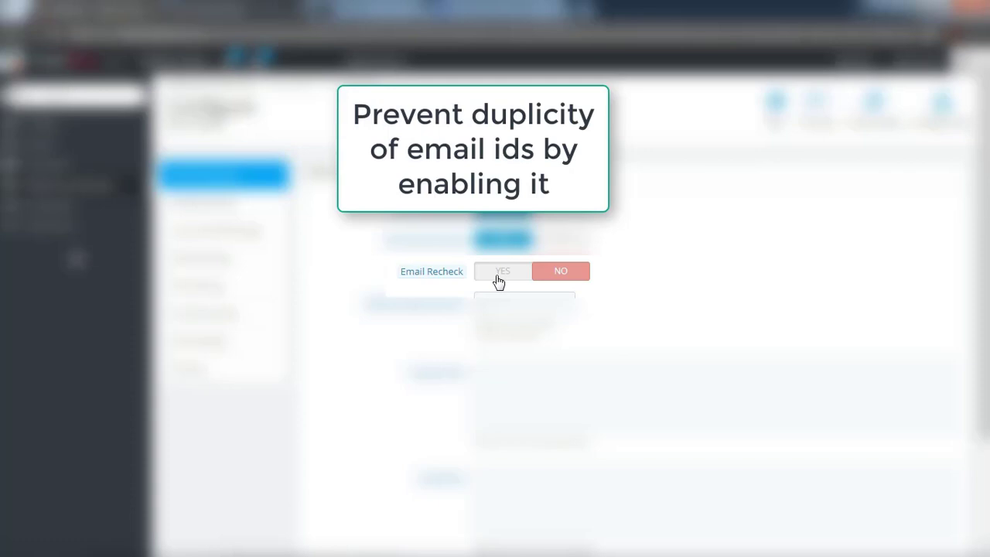
left_click(499, 280)
left_click(548, 277)
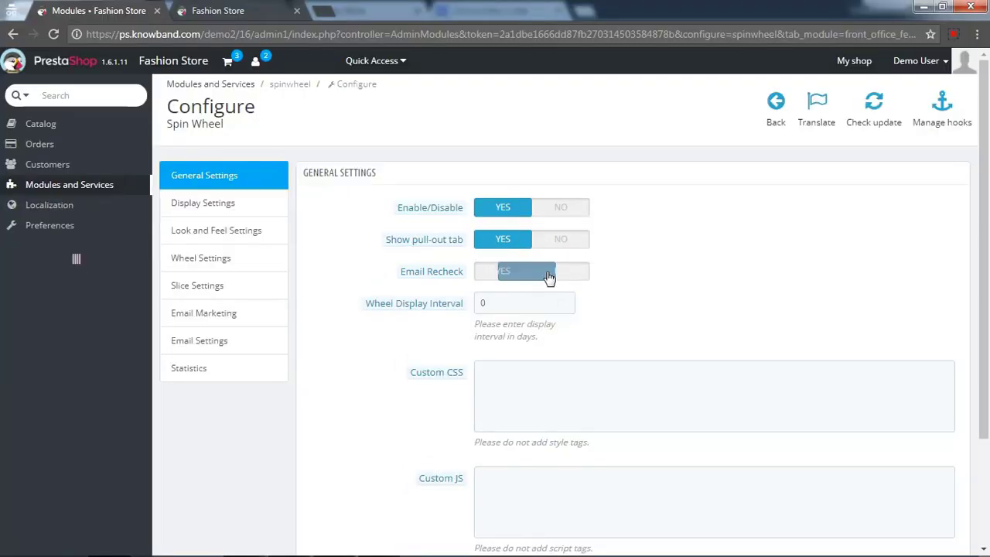
left_click(531, 301)
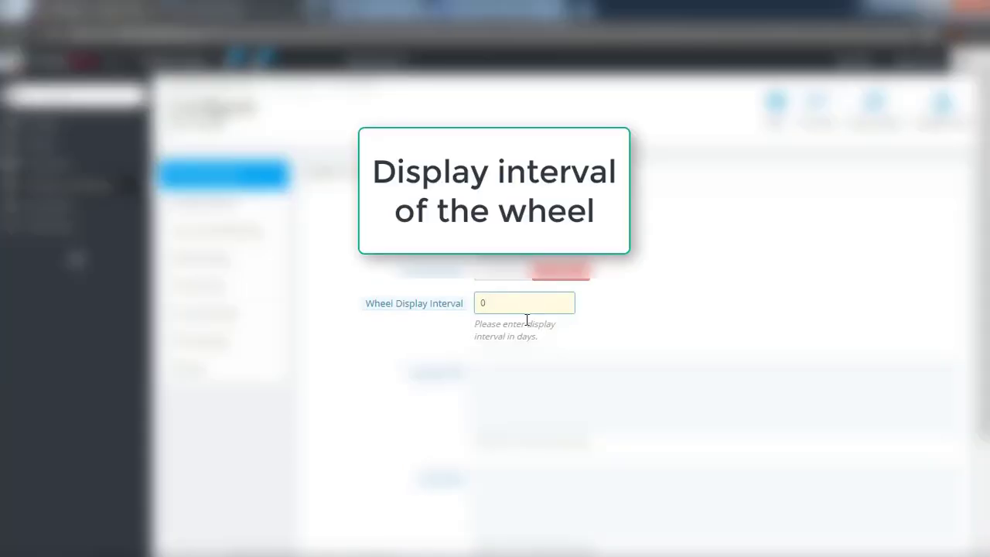
type("0")
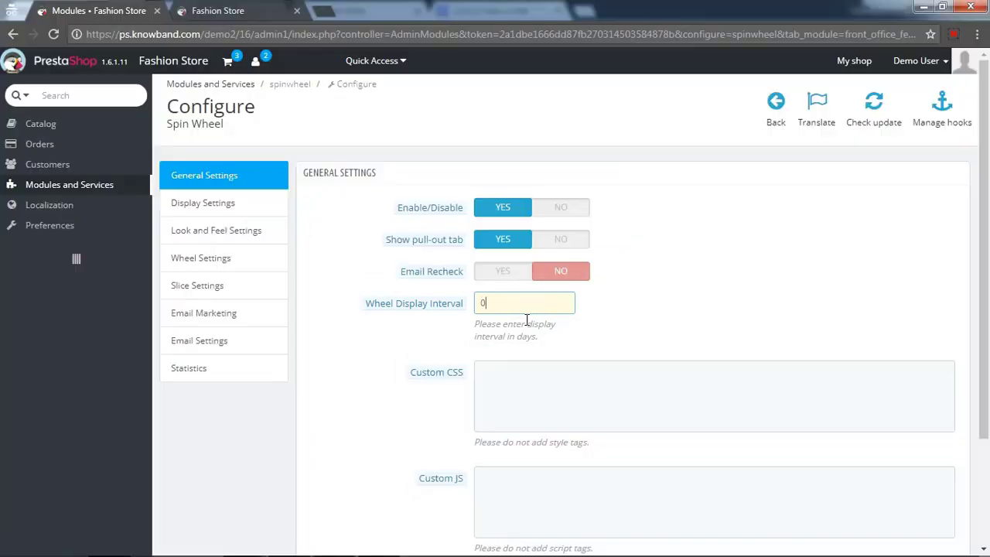
Leave the Custom CSS and Custom JS fields empty and save the general settings
left_click(523, 369)
scroll(524, 371, "down", 1)
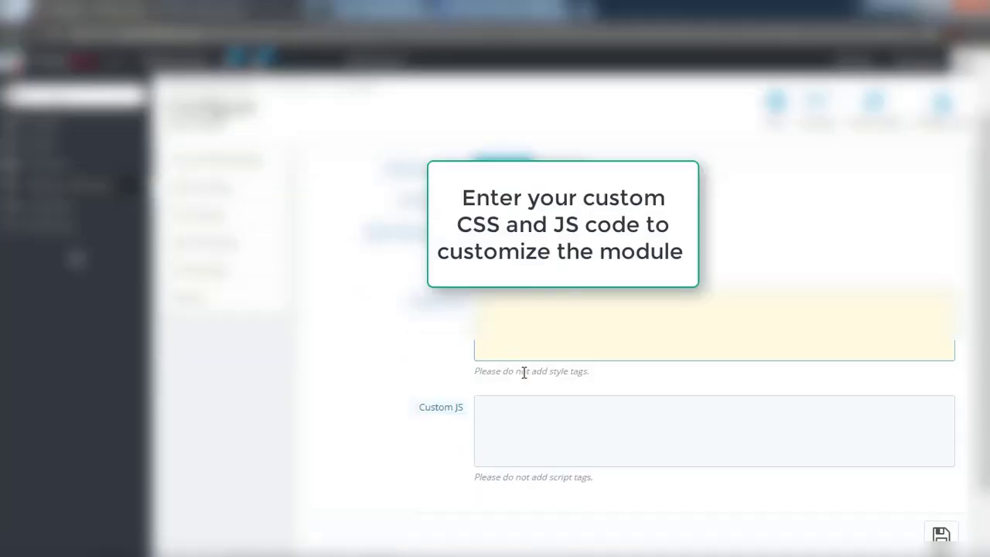
left_click(532, 415)
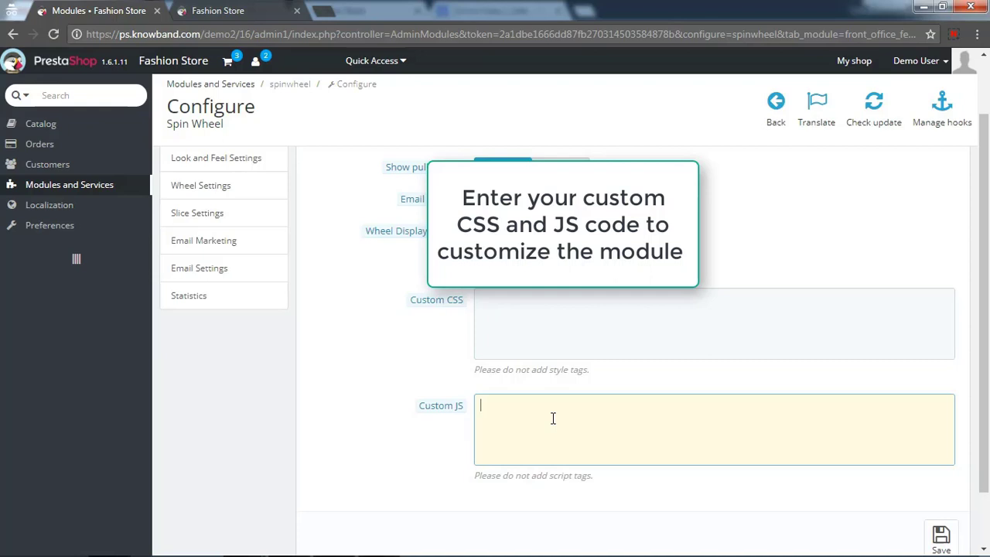
left_click(934, 536)
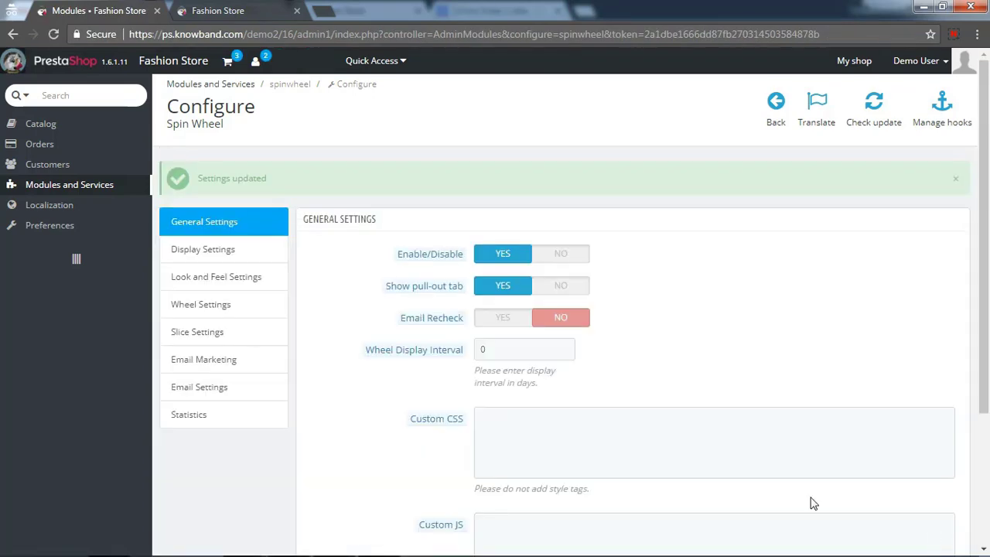
In the module's display settings, set the Minimum Screen Size to Smartphone (320x480)
left_click(195, 249)
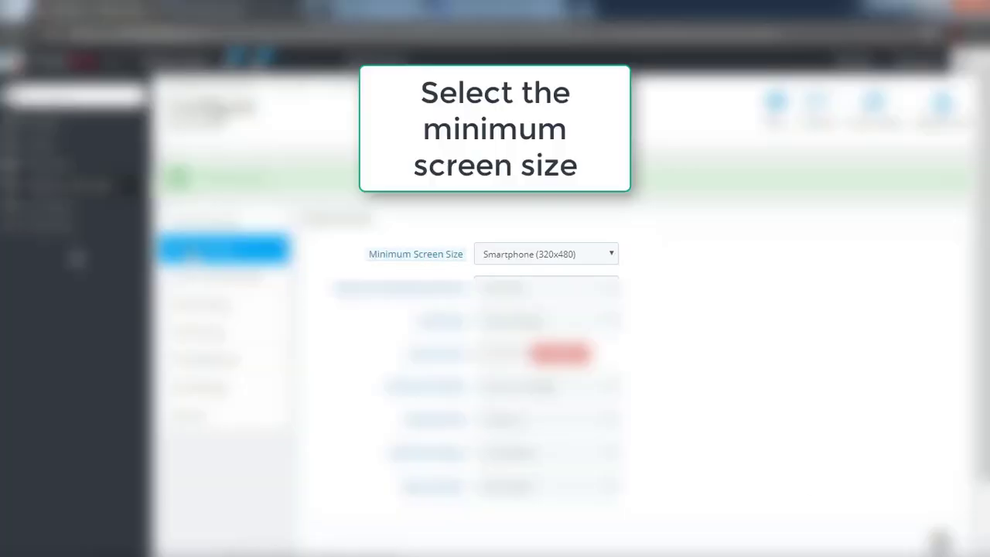
left_click(507, 255)
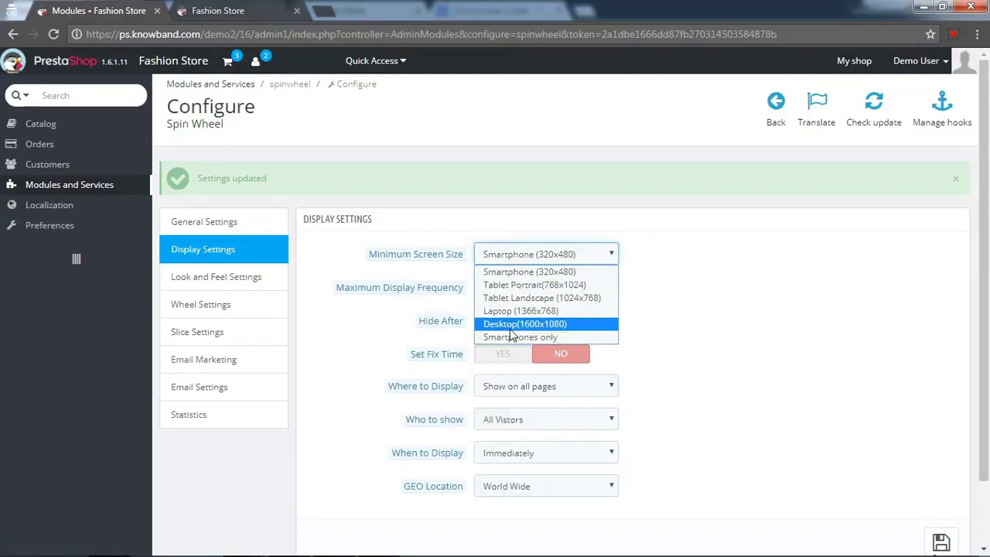
left_click(521, 273)
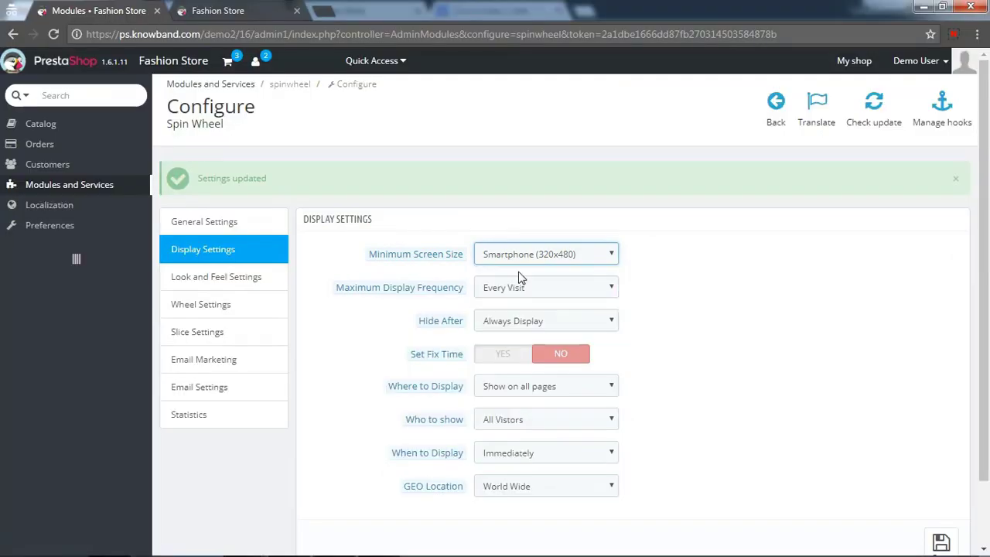
Set the Maximum Display Frequency to Every Visit and Hide After to Always Display
left_click(521, 286)
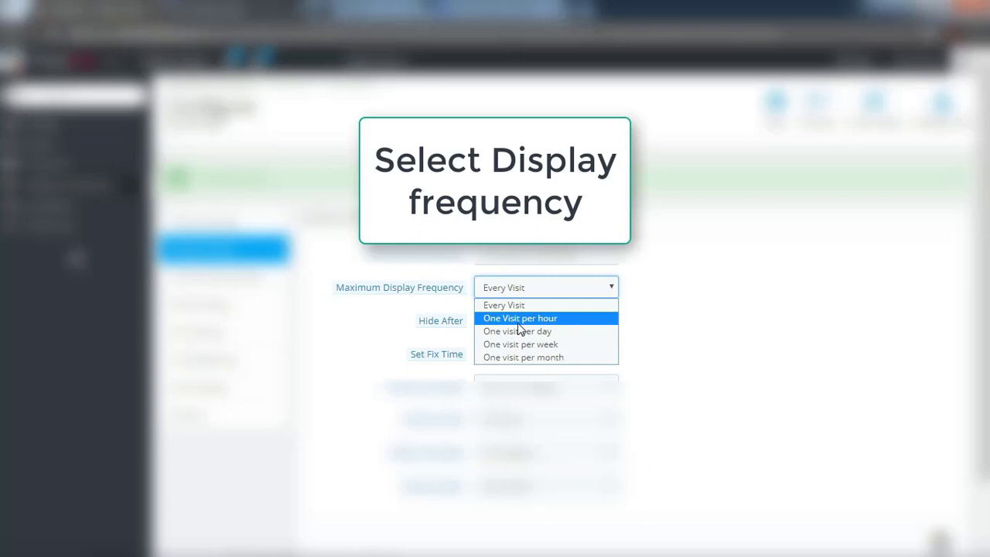
left_click(515, 360)
left_click(519, 287)
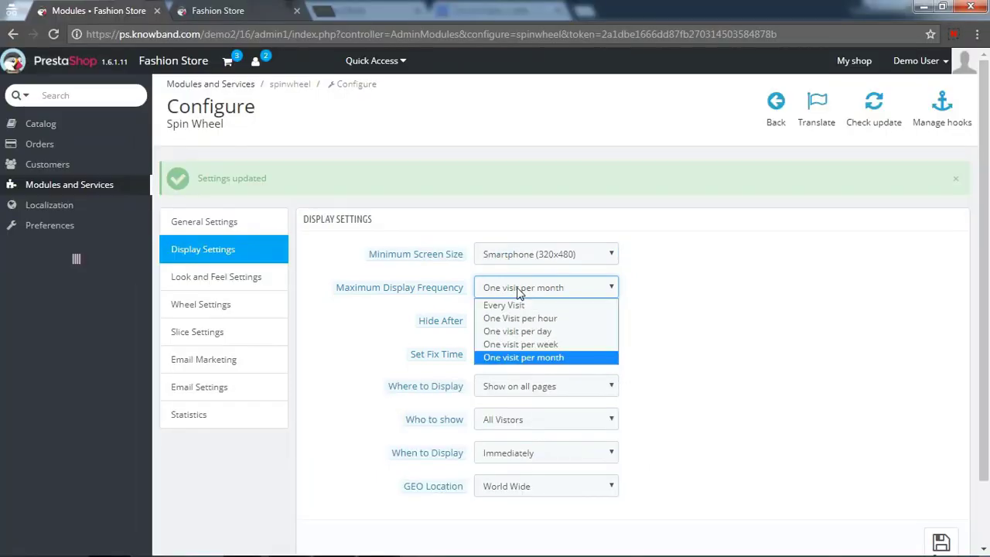
left_click(519, 306)
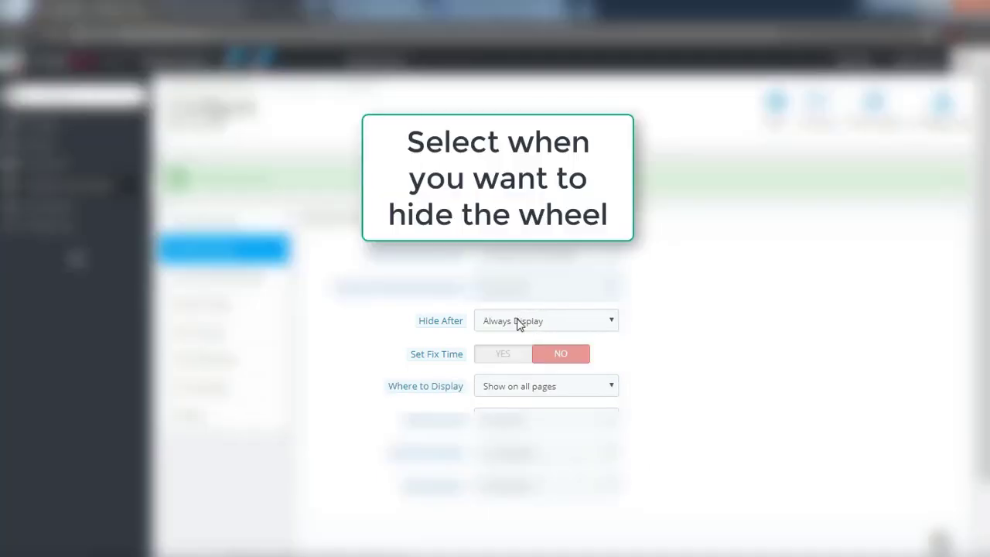
left_click(516, 321)
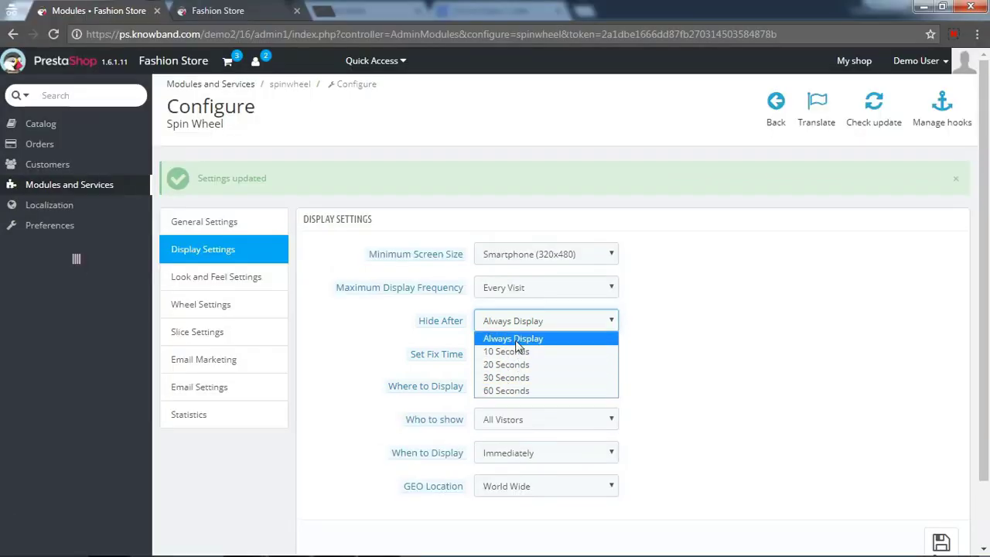
left_click(516, 340)
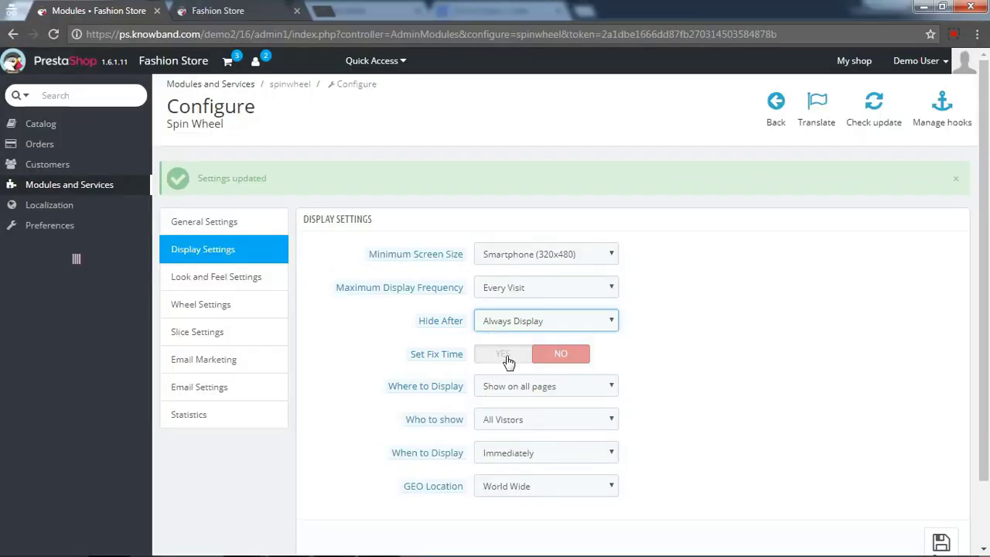
left_click(504, 355)
left_click(512, 384)
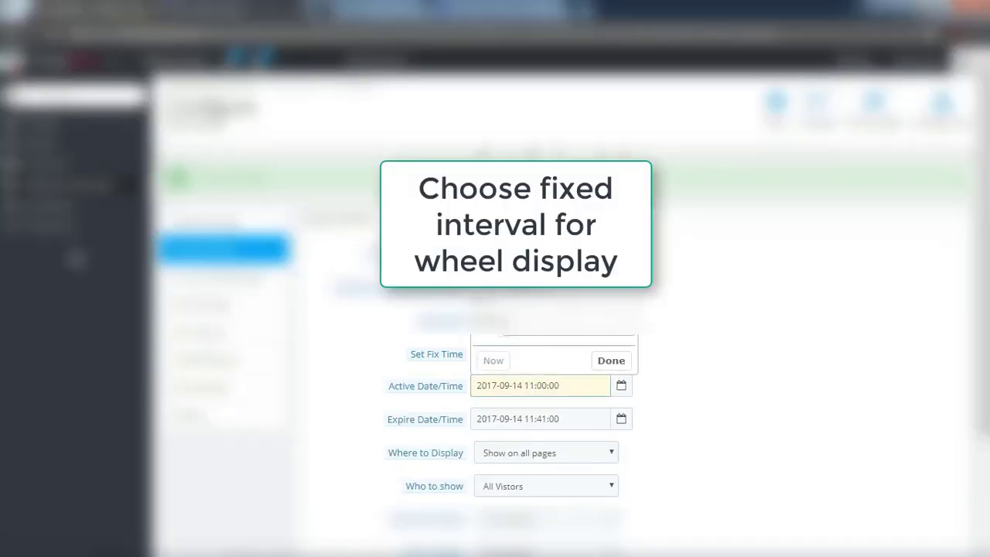
left_click(578, 173)
left_click(547, 417)
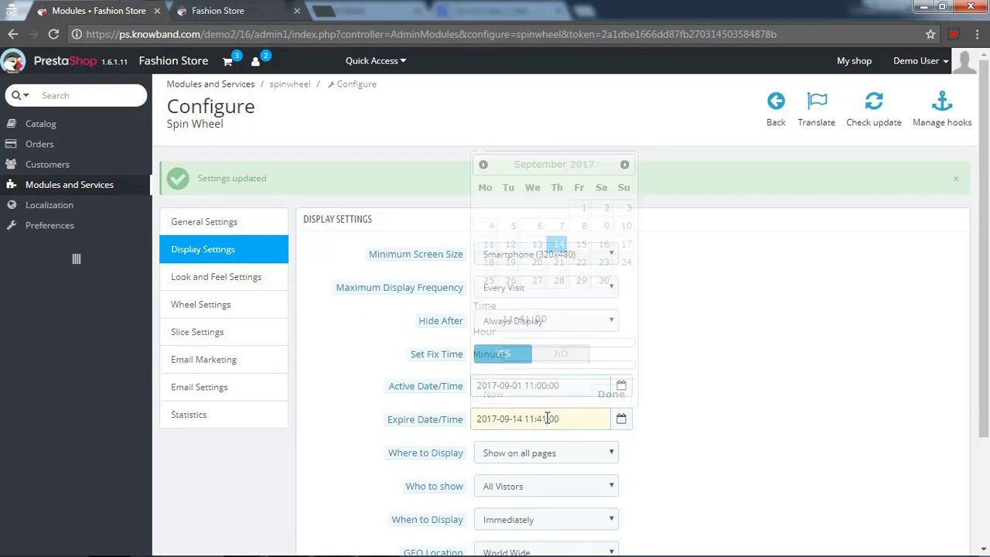
left_click(603, 281)
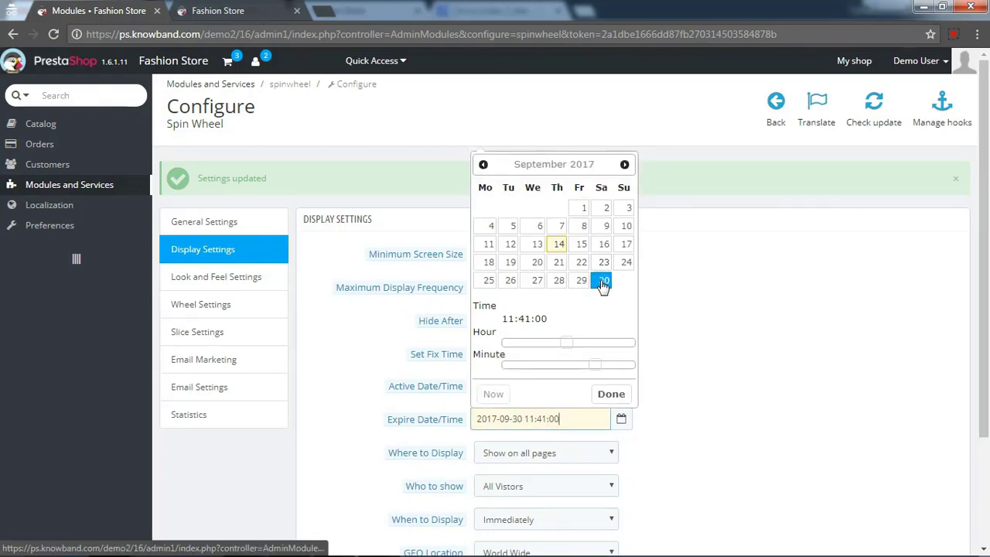
left_click(610, 394)
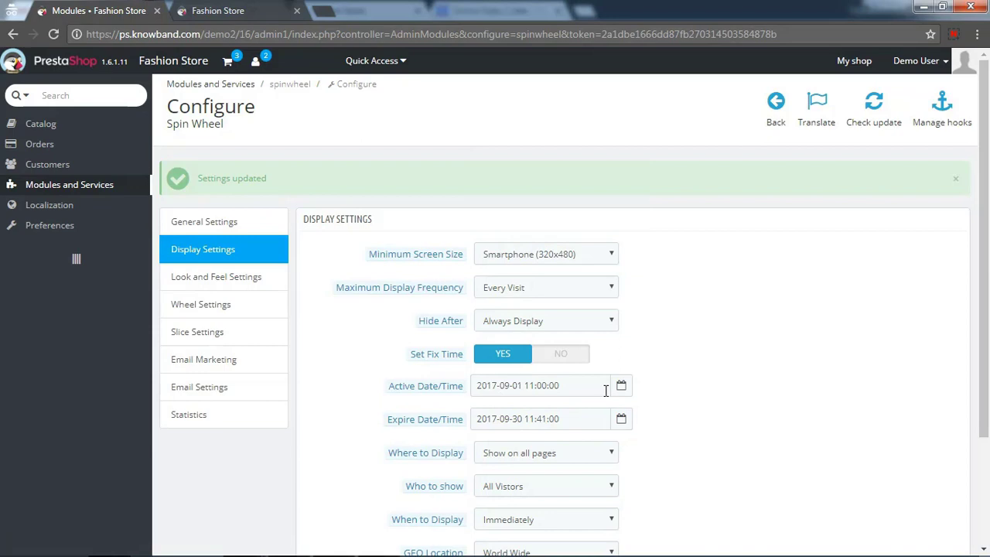
left_click(557, 354)
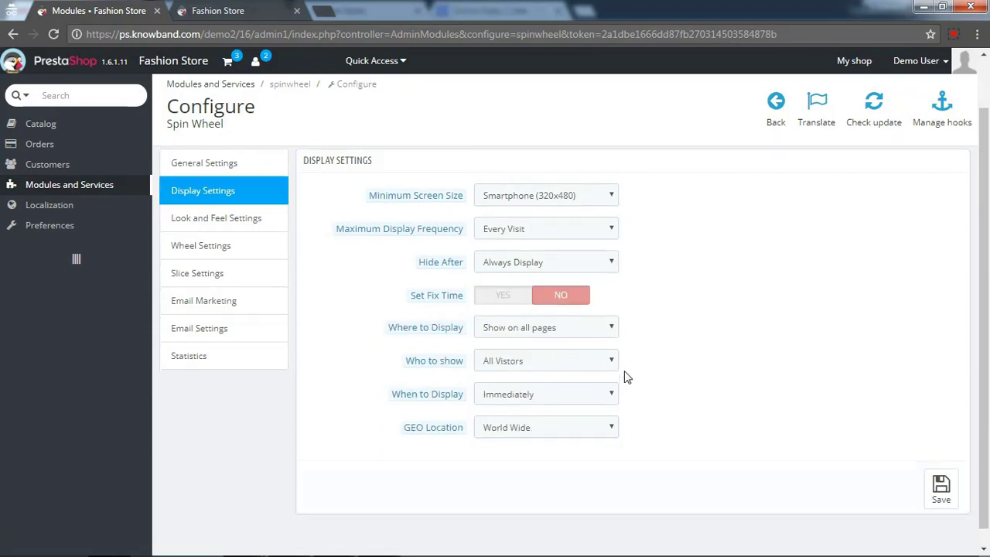
Set Who to show to All Vistors and When to Display to Immediately
left_click(531, 344)
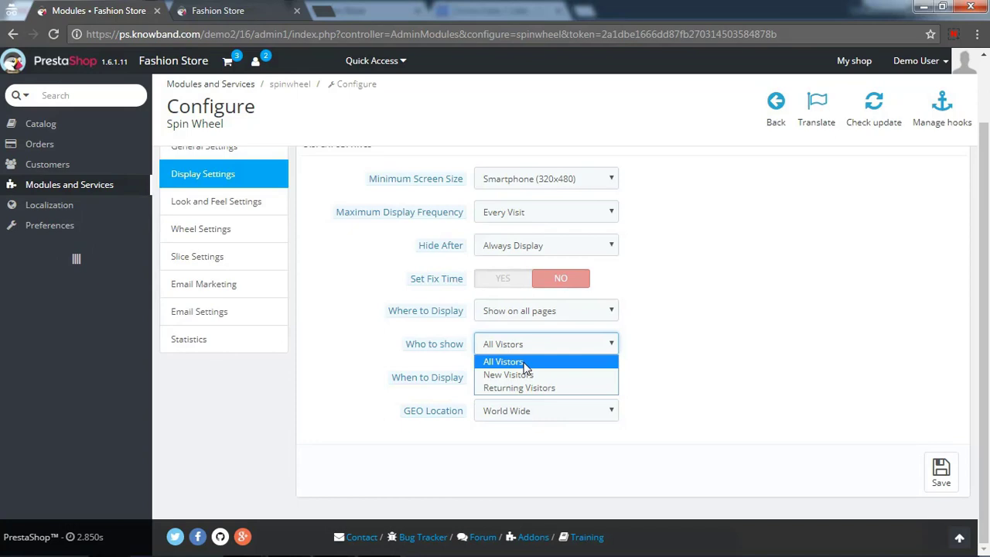
left_click(525, 364)
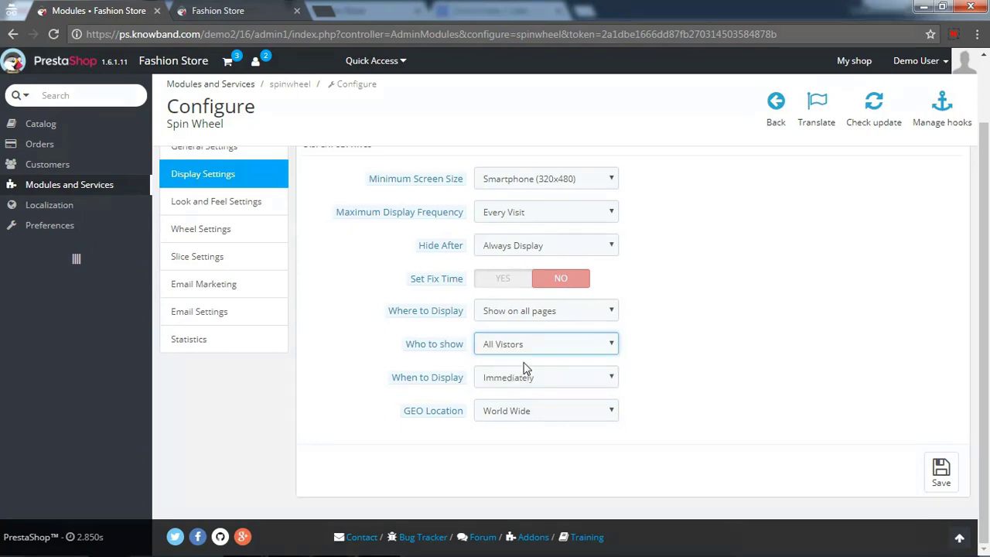
left_click(522, 379)
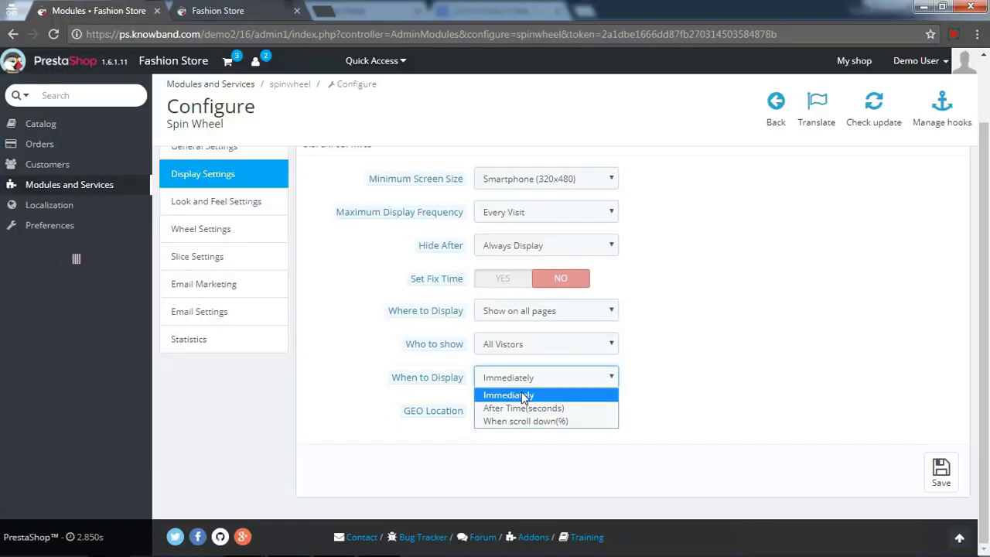
left_click(521, 396)
Try limiting the wheel to selected areas only, and set the GEO Location to World Wide
left_click(523, 409)
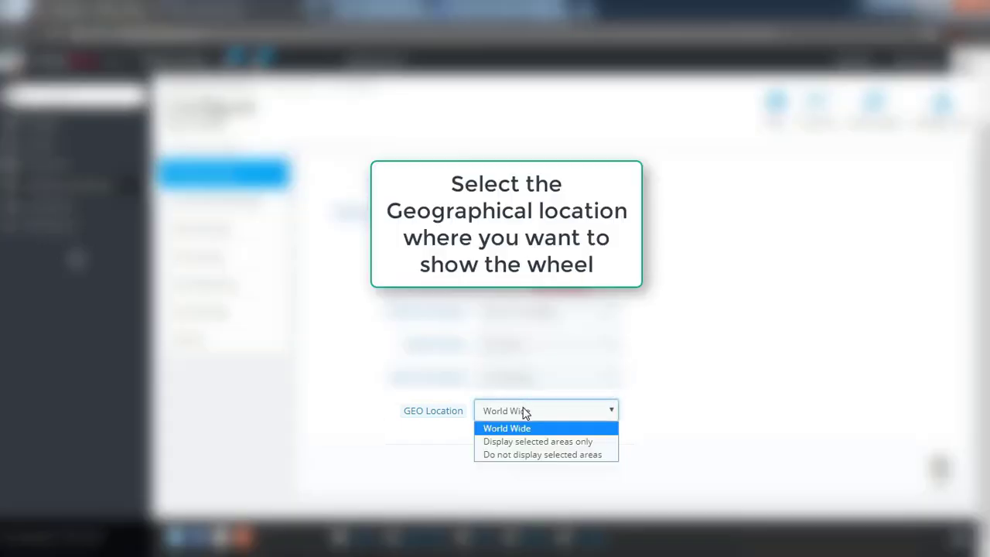
left_click(524, 440)
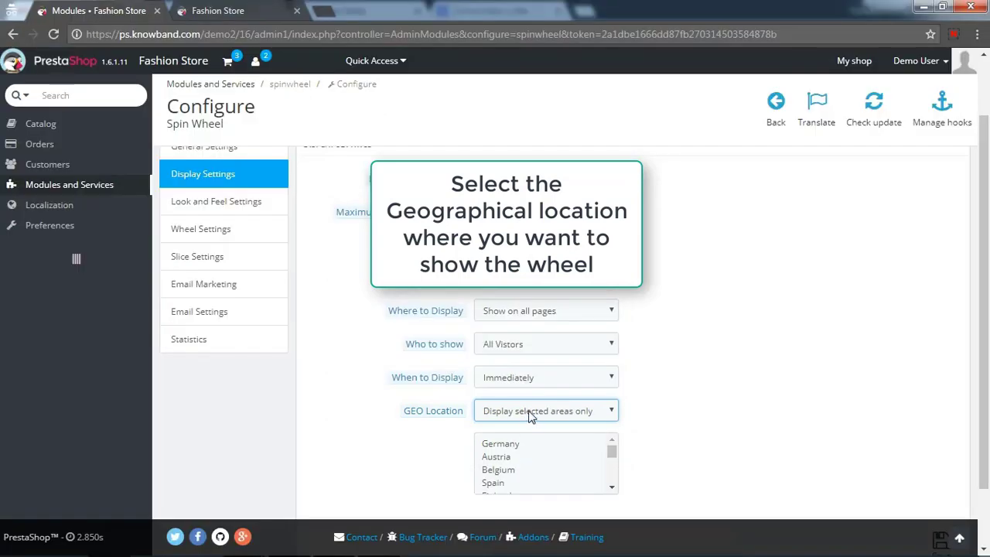
left_click(531, 415)
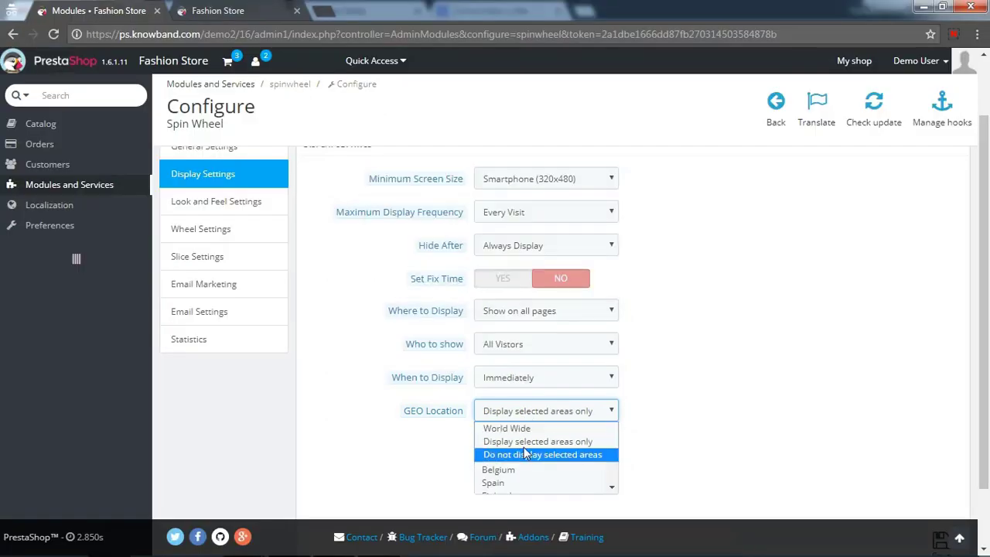
left_click(530, 429)
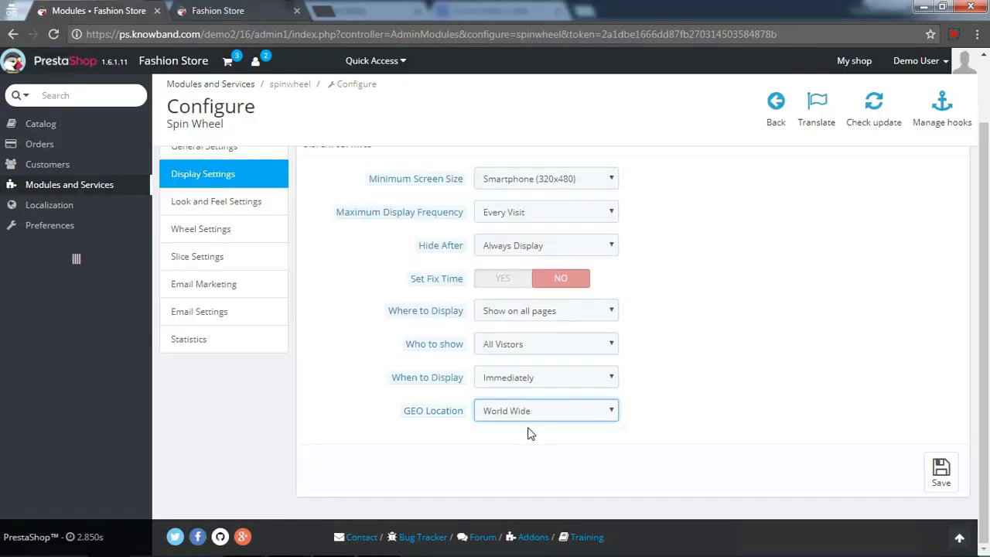
Save the display settings and open the Look and Feel Settings of the Spin Wheel module
left_click(941, 478)
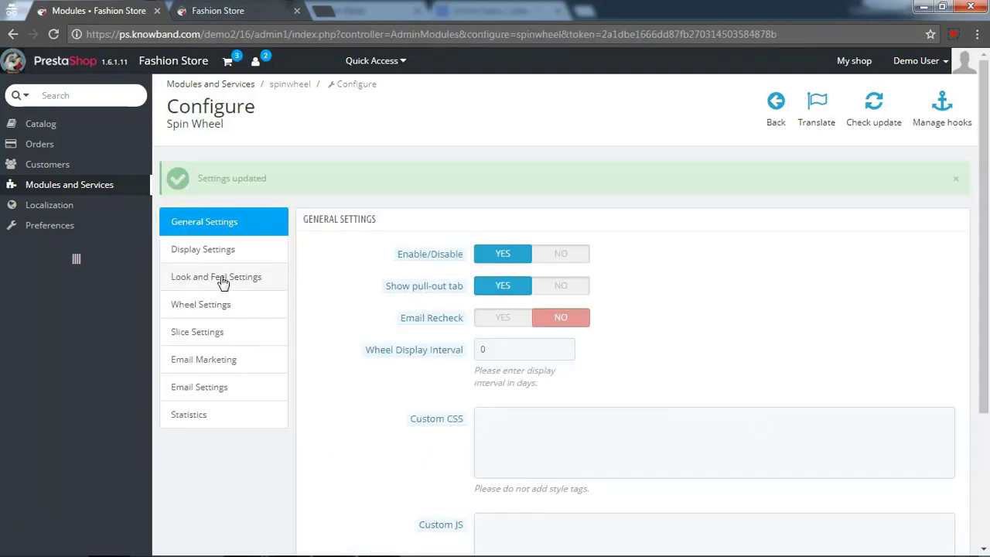
left_click(222, 280)
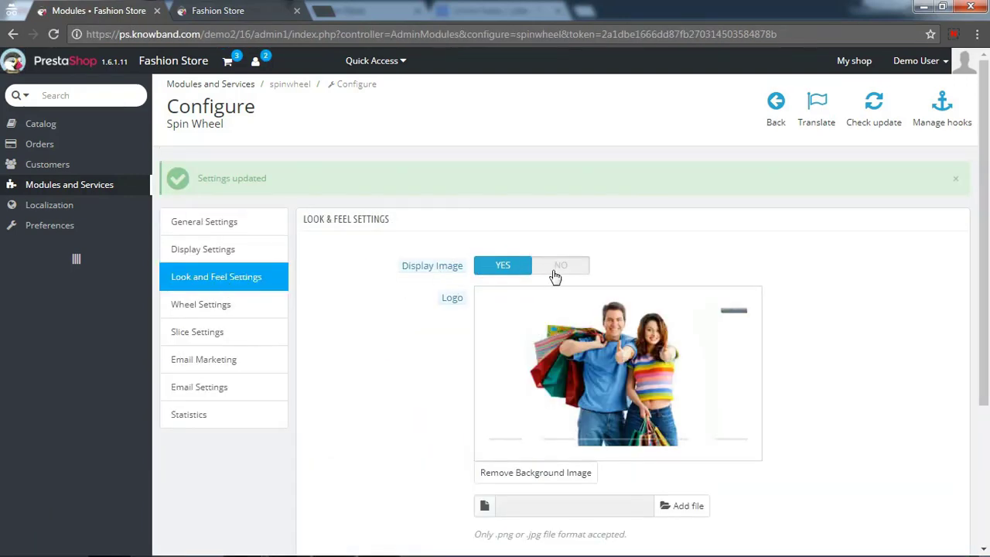
Browse for a replacement logo file without choosing one, and view the current wheel popup on the storefront
scroll(541, 309, "down", 1)
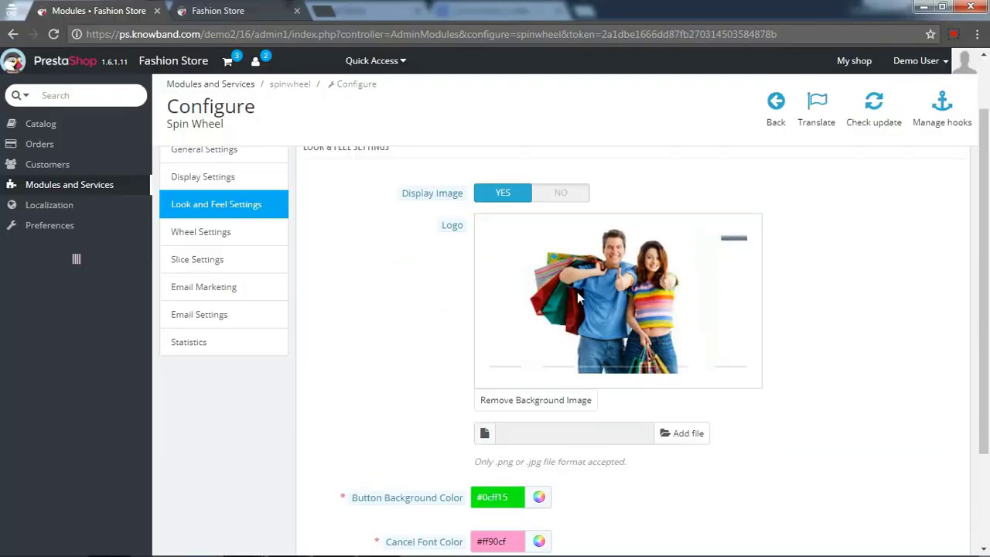
left_click(683, 434)
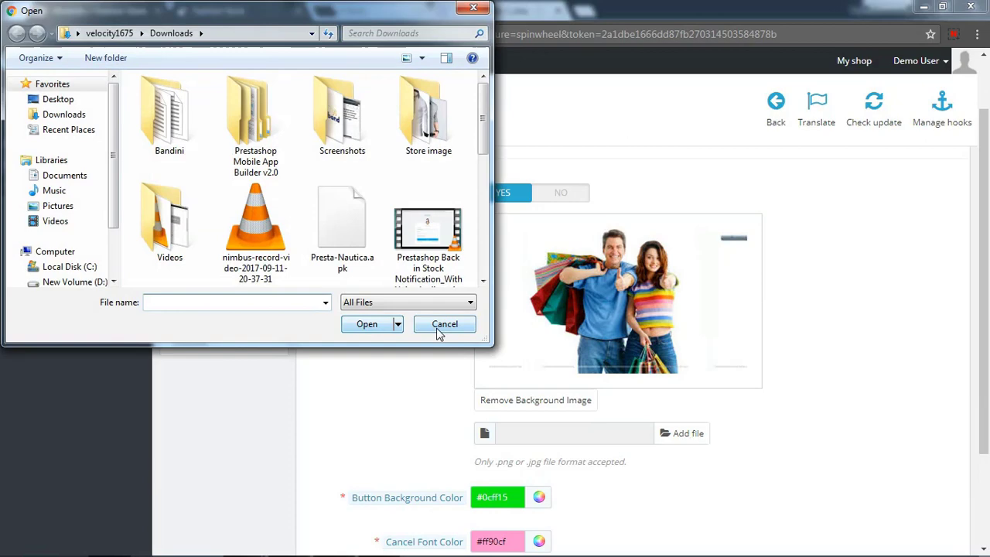
left_click(437, 328)
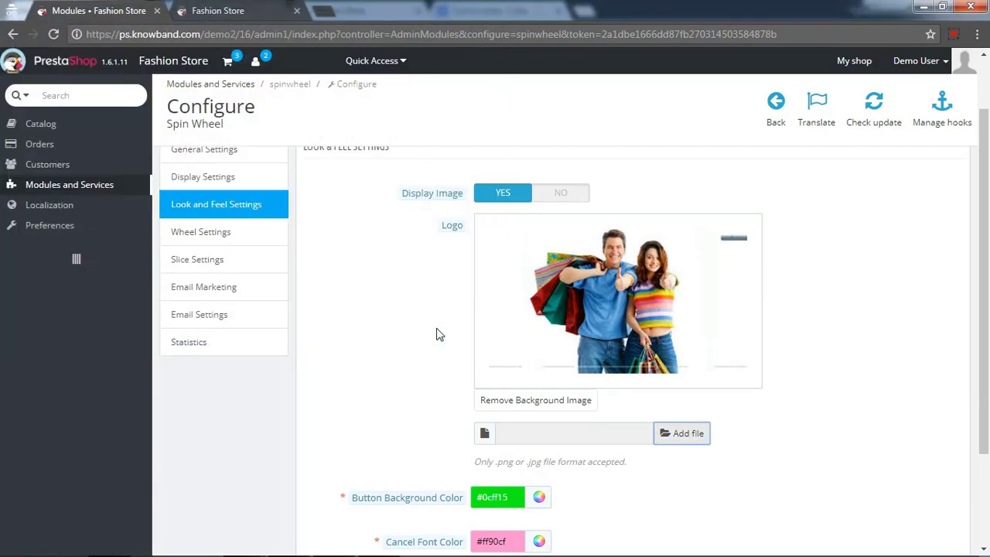
left_click(239, 8)
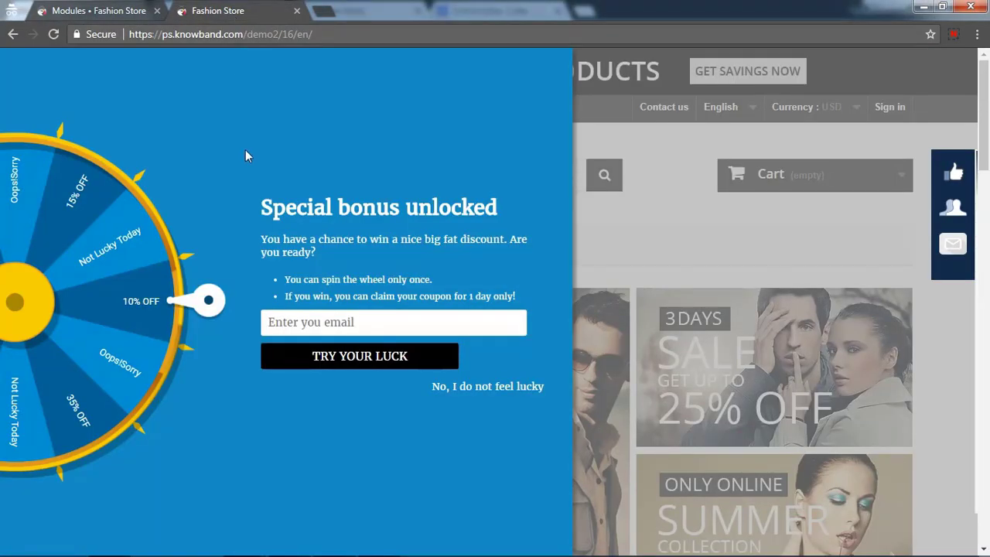
left_click(100, 10)
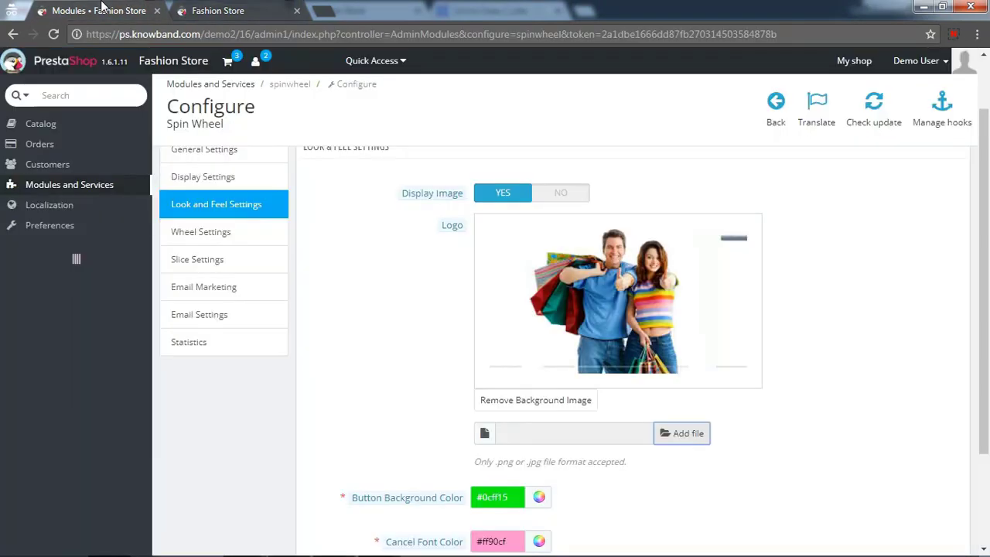
Set the Button Background Color to green #00ff00 in the Look and Feel Settings
scroll(618, 402, "down", 2)
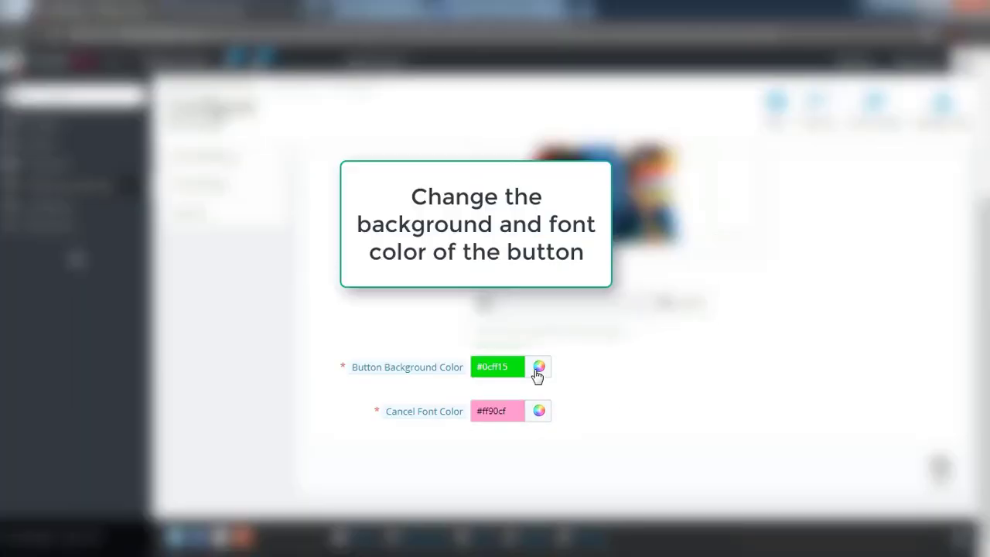
left_click(539, 368)
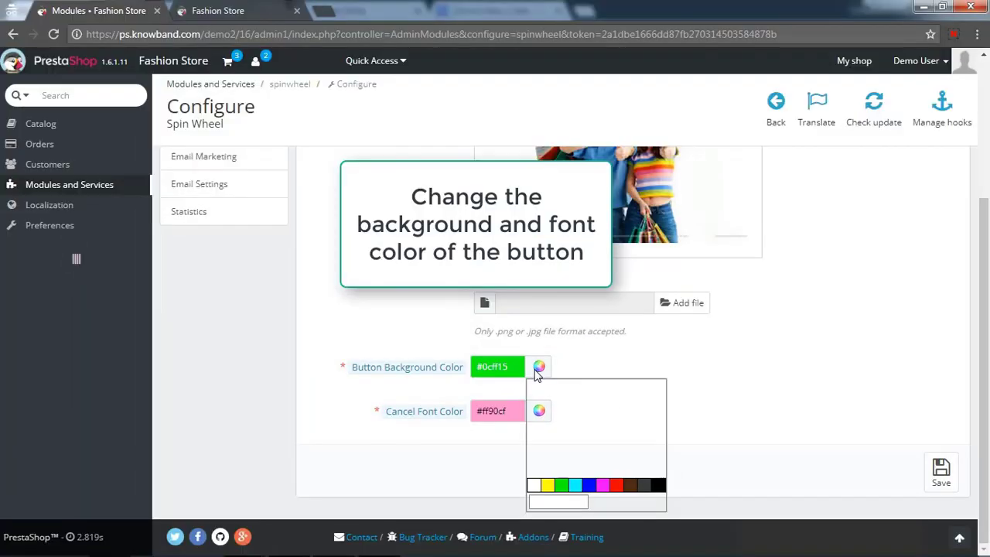
left_click_drag(589, 417, 625, 462)
left_click(561, 485)
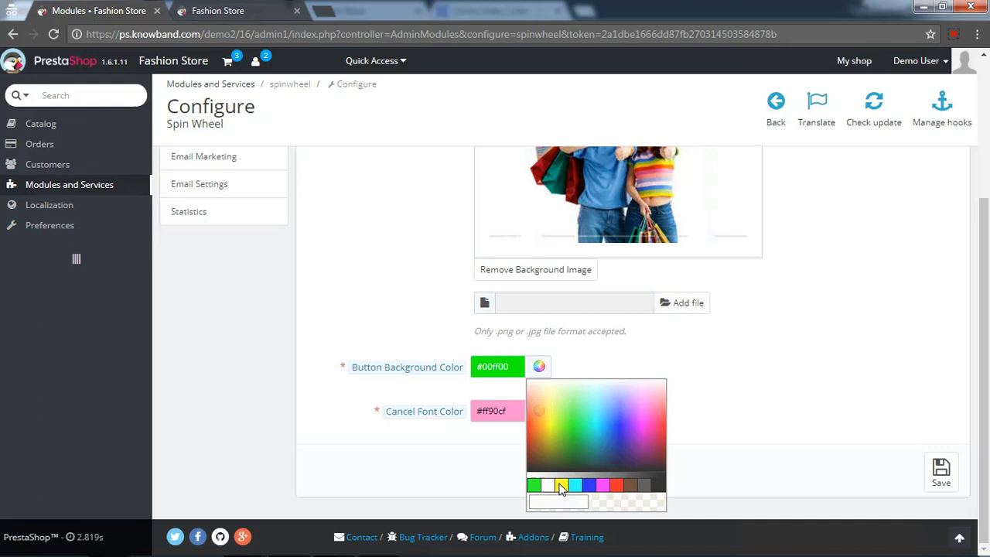
Set the Cancel Font Color to pink #ff58ea and save the Look and Feel Settings
left_click(539, 411)
left_click_drag(576, 476, 645, 453)
left_click(603, 529)
left_click(693, 445)
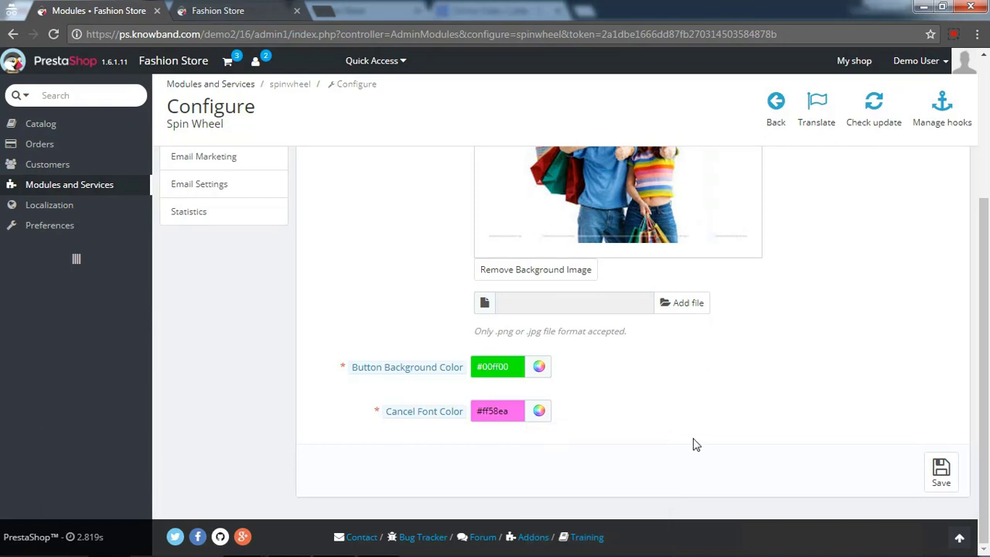
left_click(941, 469)
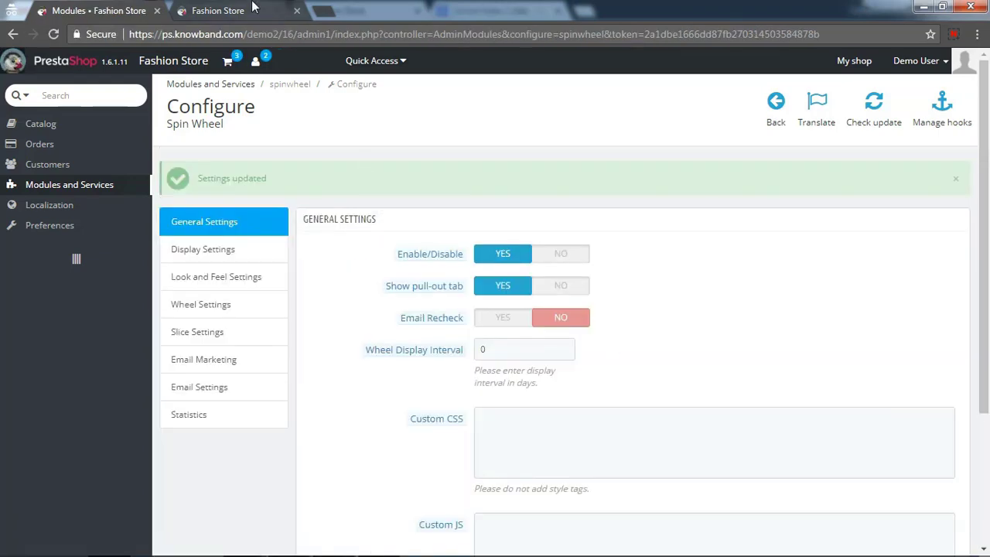
Reload the storefront, examine the wheel popup's logo, button and text colors, and return to the module configuration
left_click(253, 8)
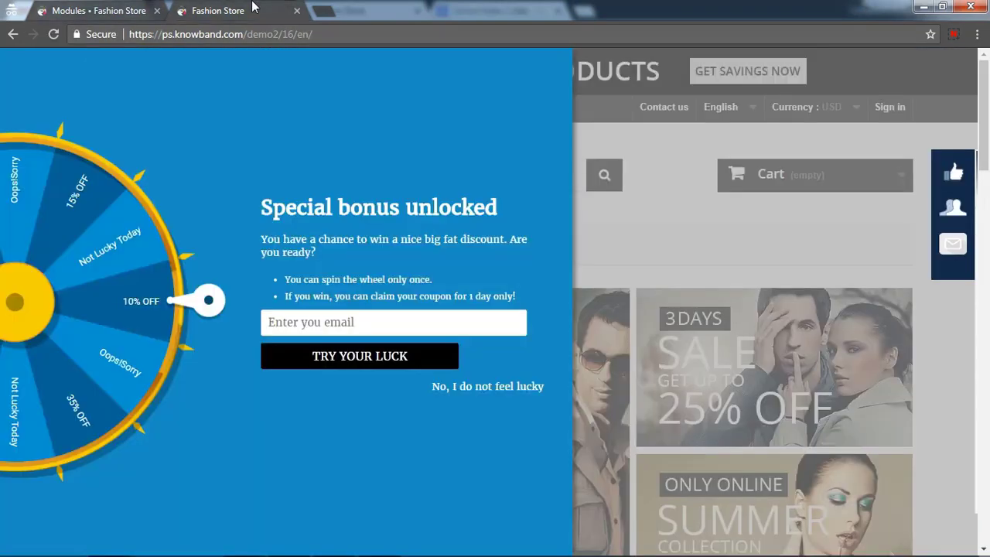
left_click(49, 41)
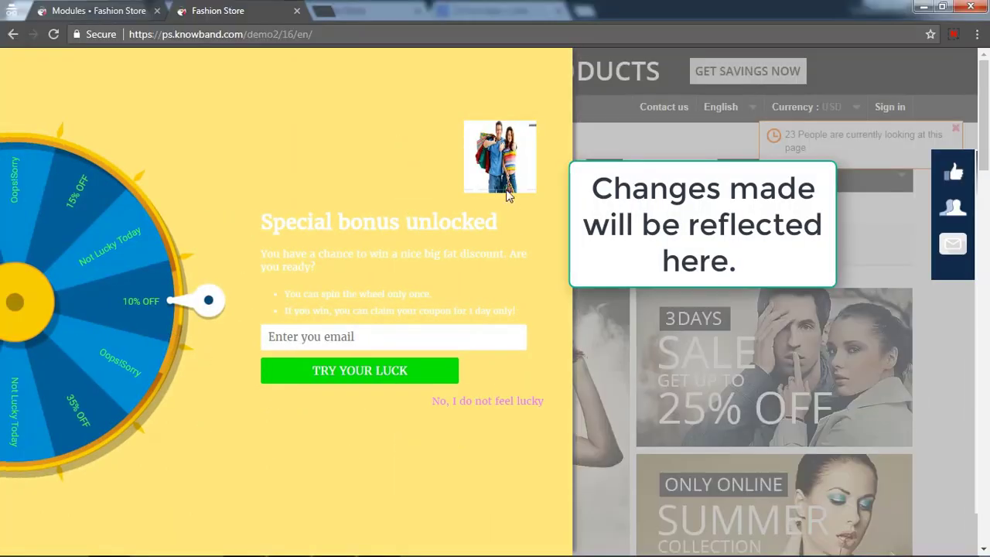
left_click(32, 6)
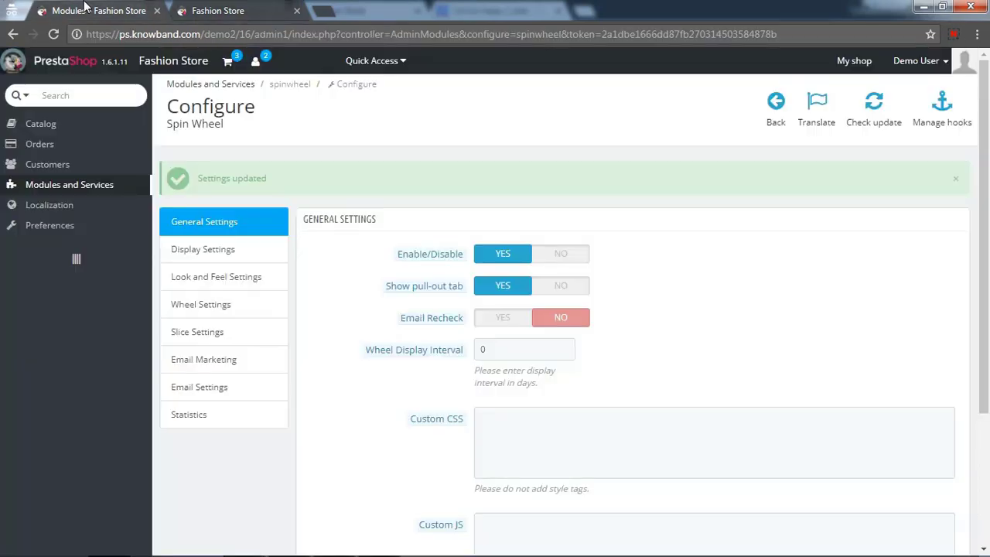
Set the Wheel Background Color to yellow #fbff28 in the Wheel Settings, keep the Font Color, and save
left_click(223, 308)
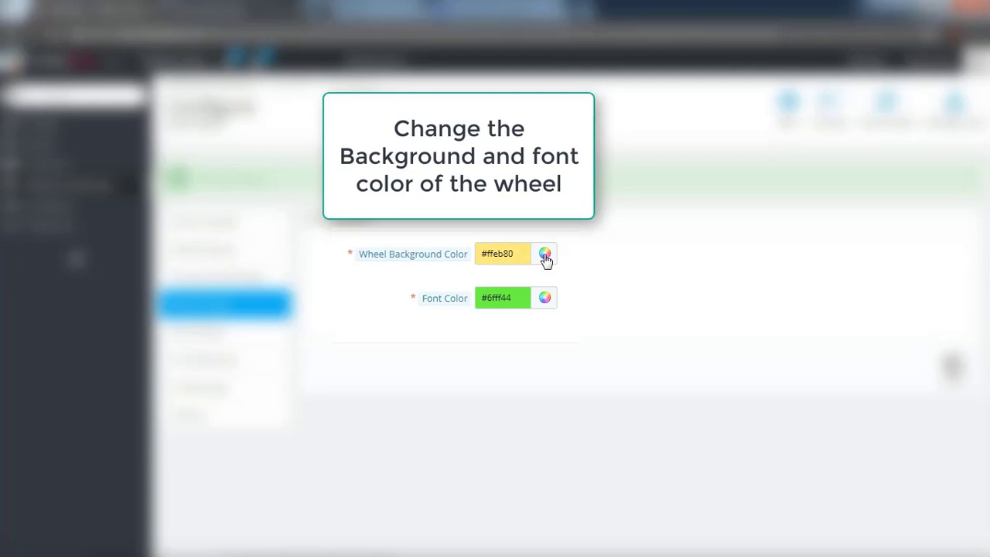
left_click(545, 255)
mouse_move(552, 307)
left_mouse_down()
mouse_move(552, 333)
mouse_move(574, 301)
mouse_move(564, 279)
mouse_move(557, 306)
left_mouse_up()
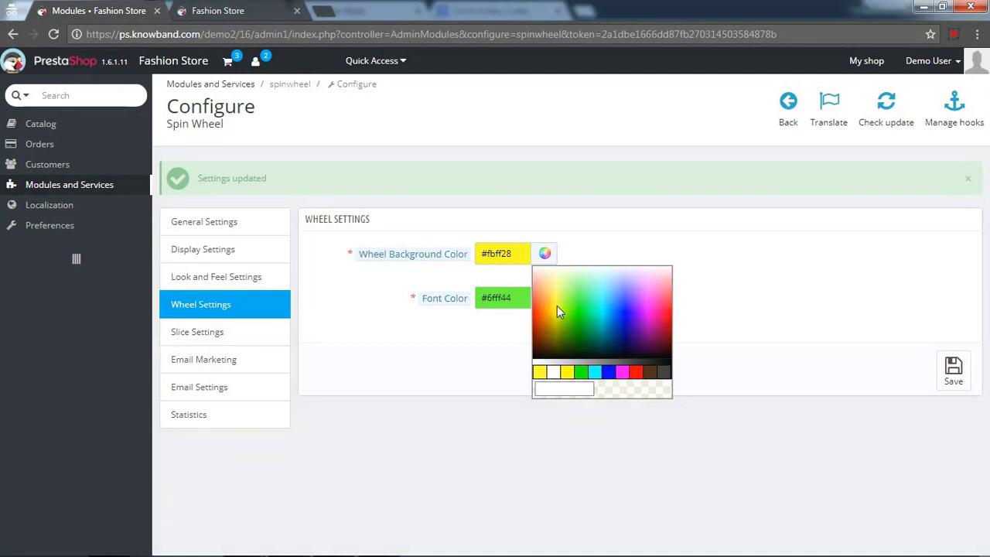
left_click(531, 300)
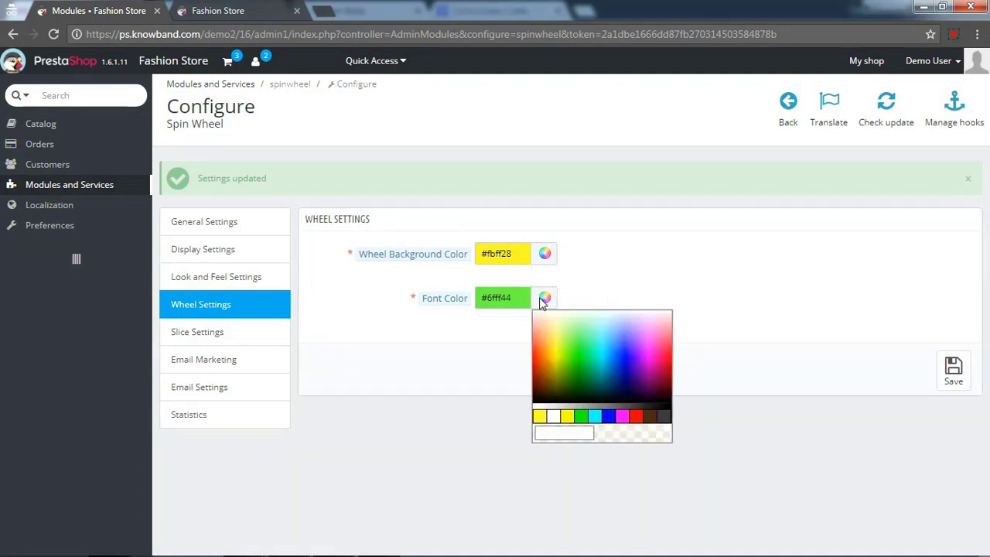
left_click(544, 300)
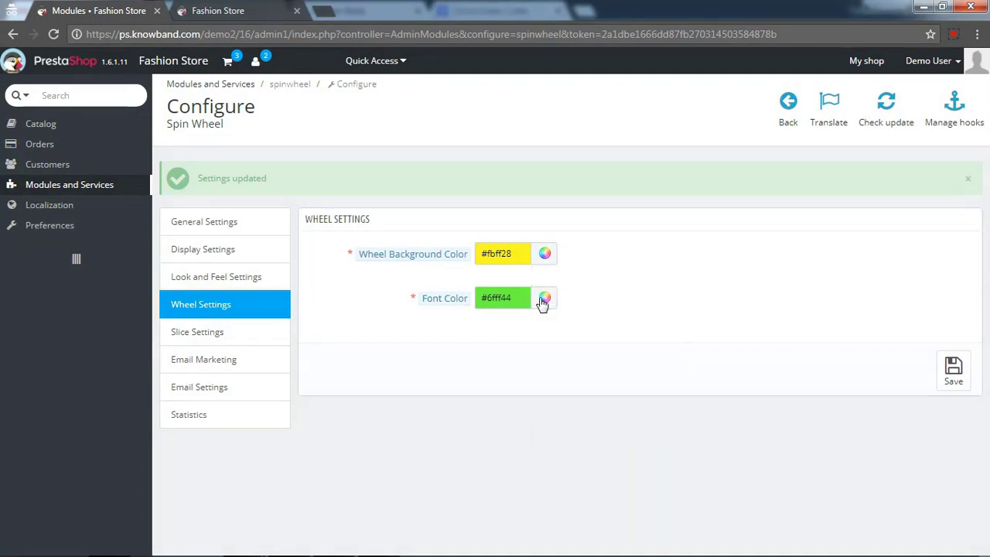
left_click(954, 372)
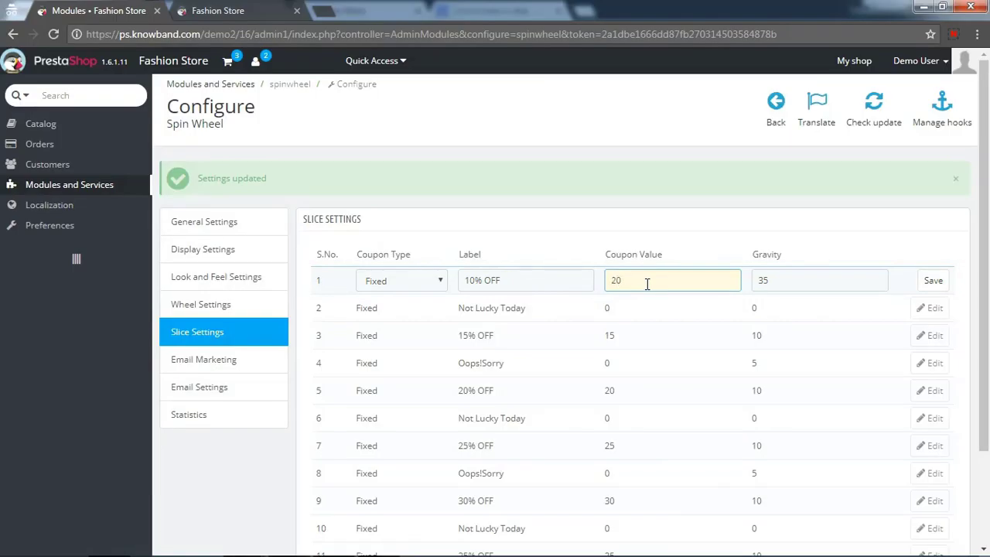
Save slice 1 as a Fixed coupon labelled 10% OFF with value 20 and gravity 35, and check its slice on the storefront wheel
left_click(472, 283)
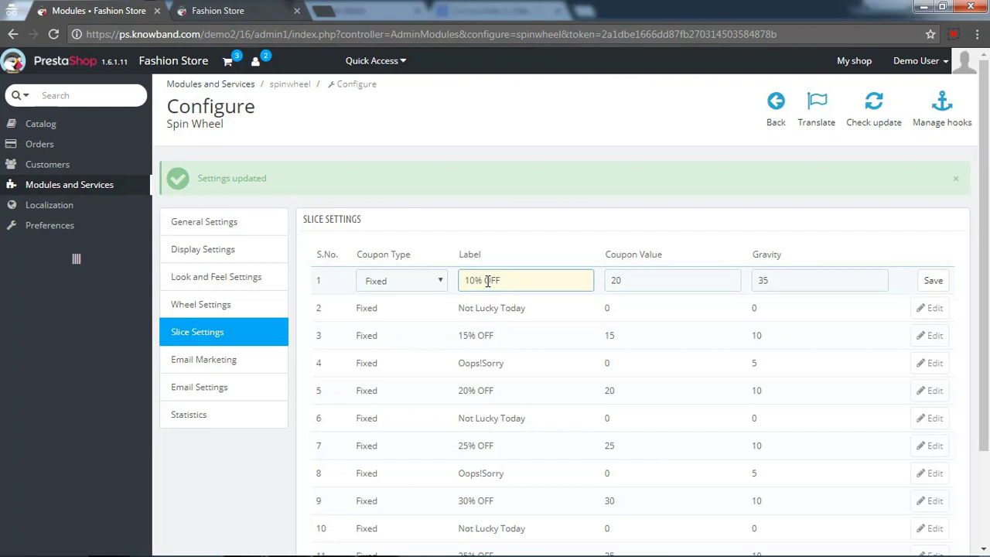
left_click(935, 287)
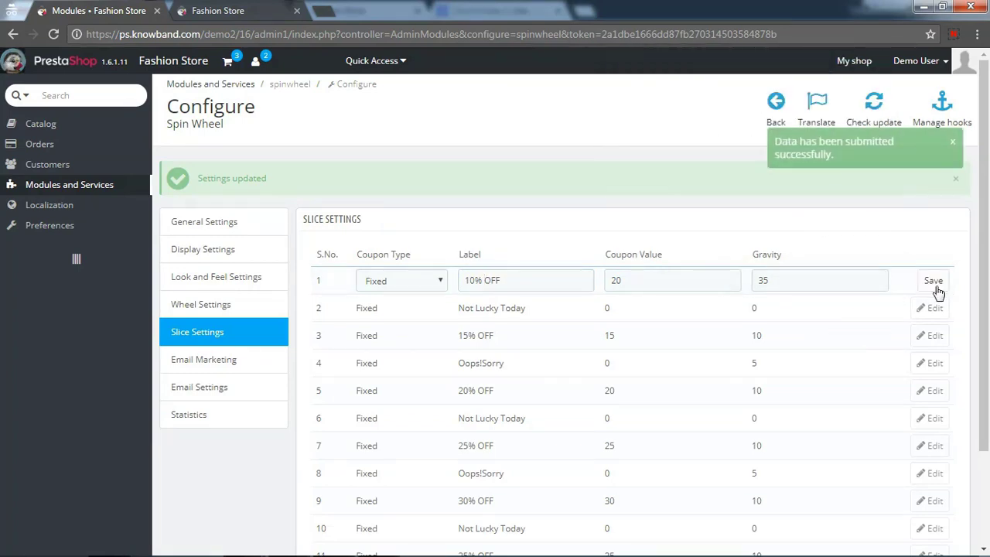
left_click(225, 10)
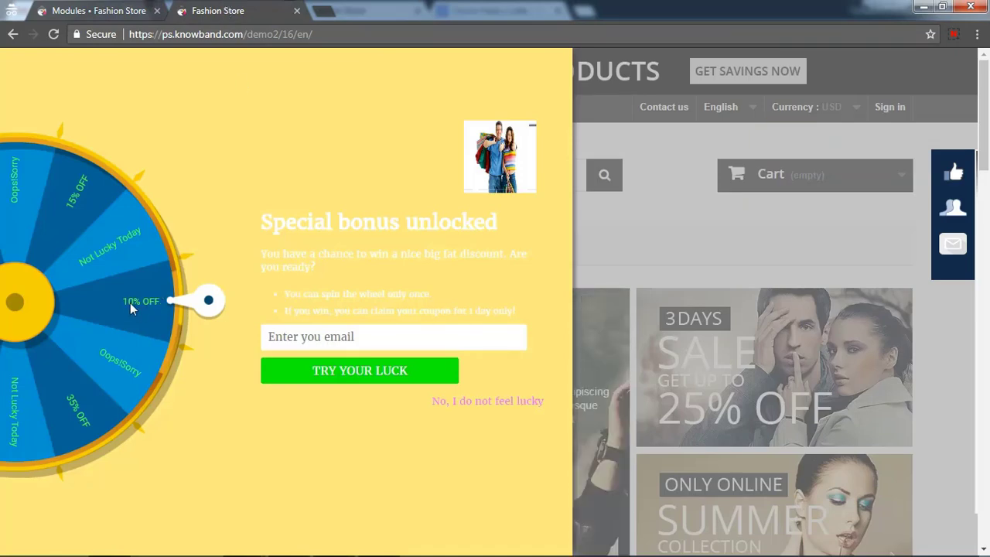
left_click(96, 5)
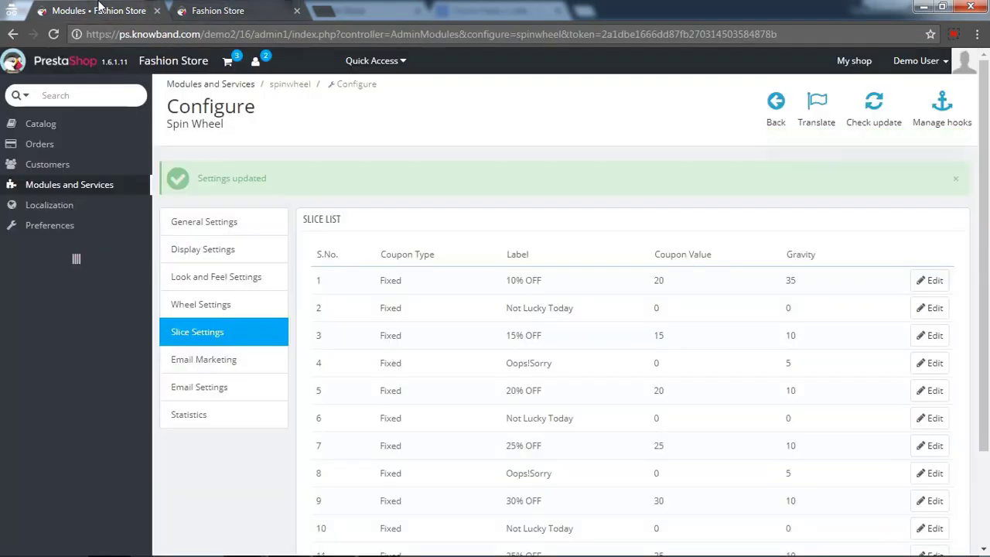
Try enabling MailChimp in the Email Marketing settings, and switch it back to No
left_click(233, 365)
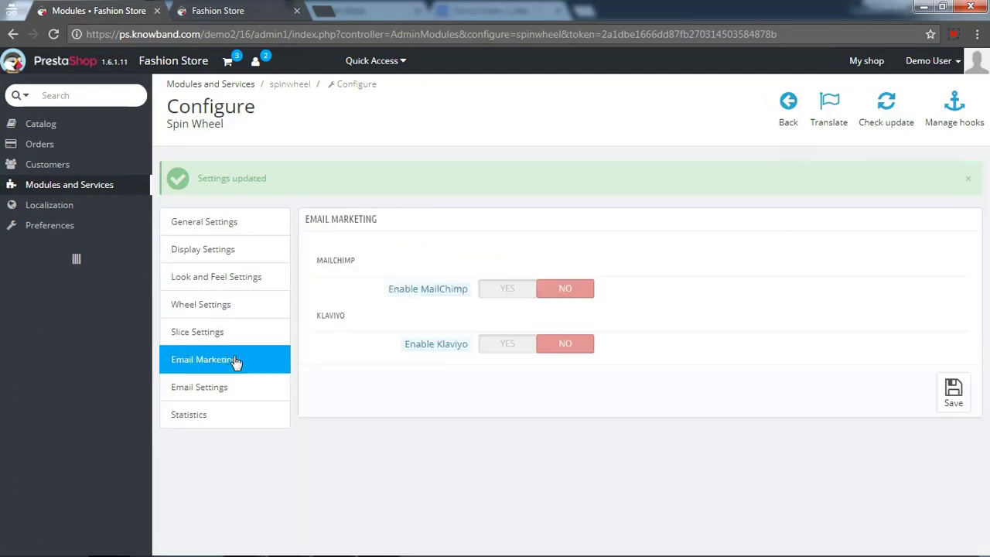
left_click(514, 291)
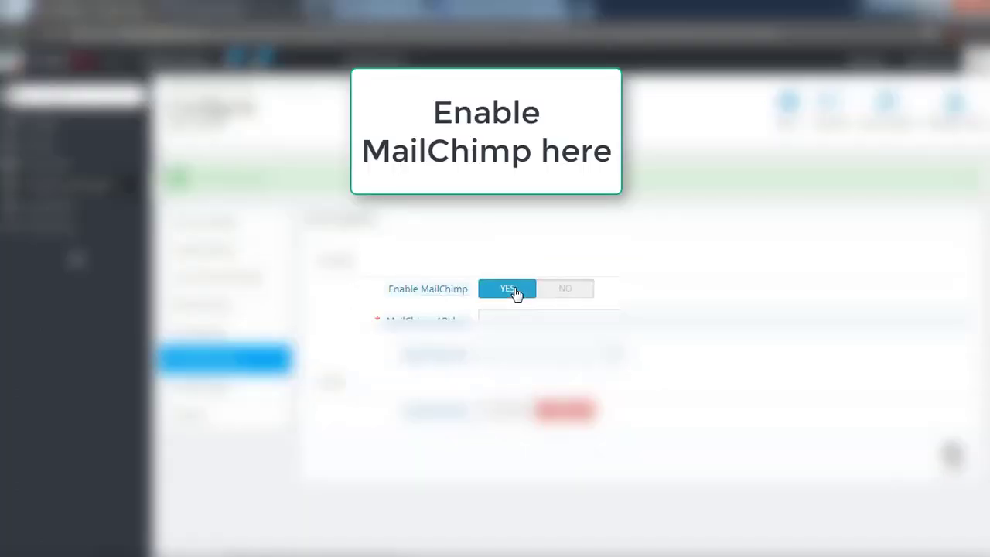
left_click(560, 293)
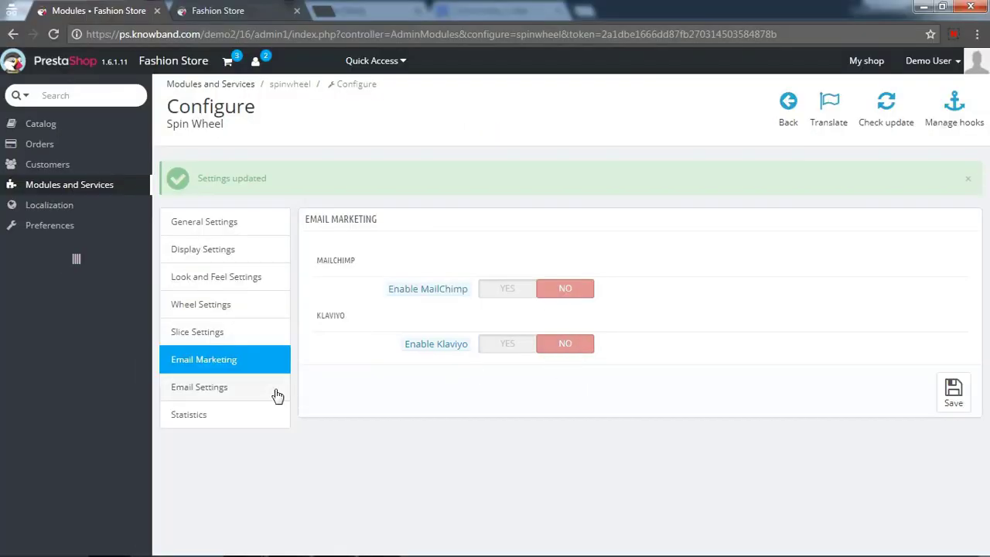
In the Email Settings, try the Only on wheel coupon display option, and set Coupon Display Options to Email Only
left_click(227, 395)
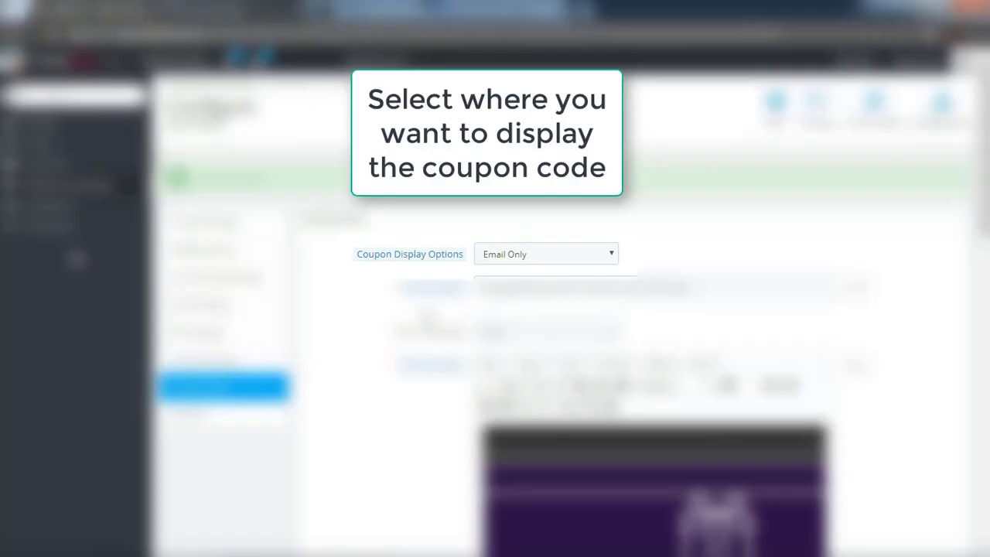
left_click(541, 257)
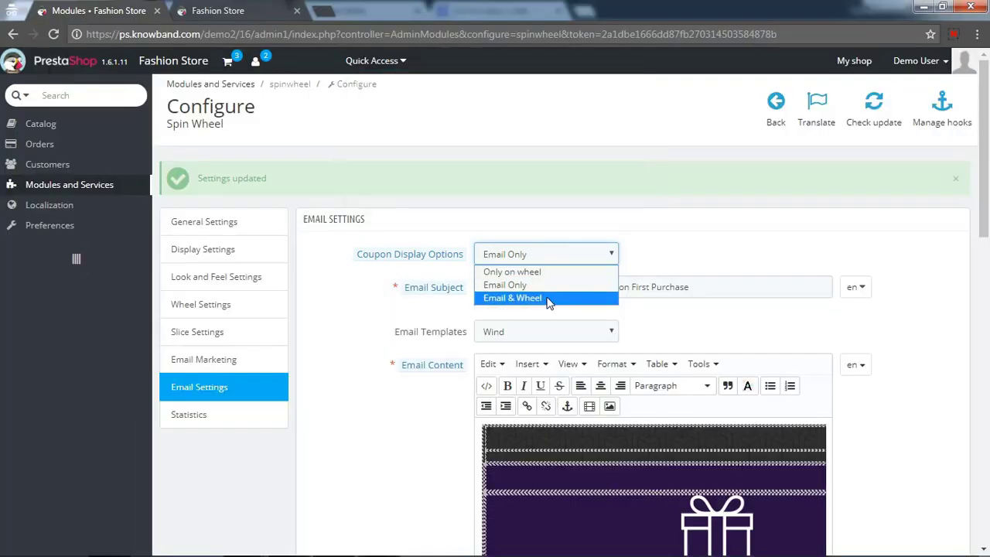
left_click(551, 275)
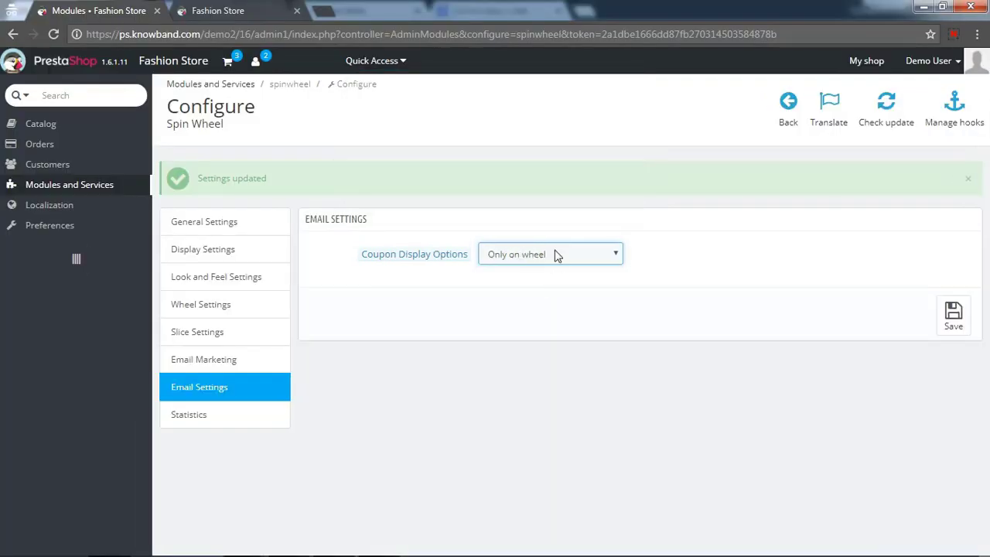
left_click(555, 255)
left_click(554, 286)
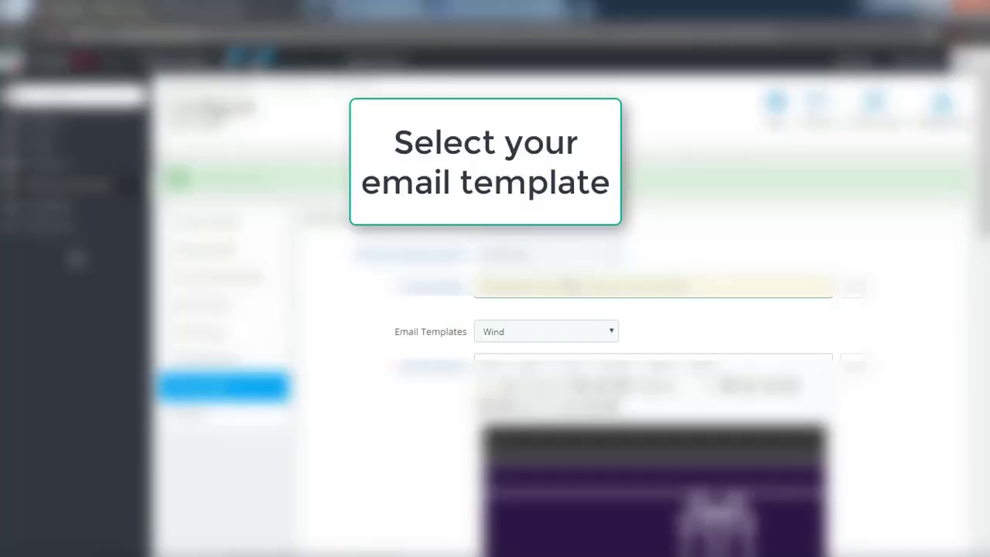
Set the Email Templates option to Aqua and review the coupon email's content
left_click(565, 329)
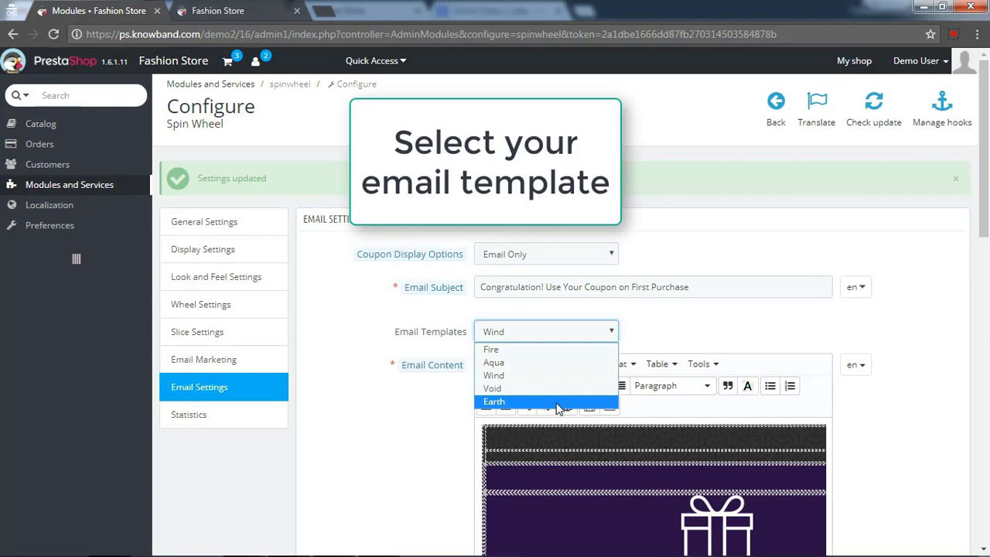
left_click(558, 369)
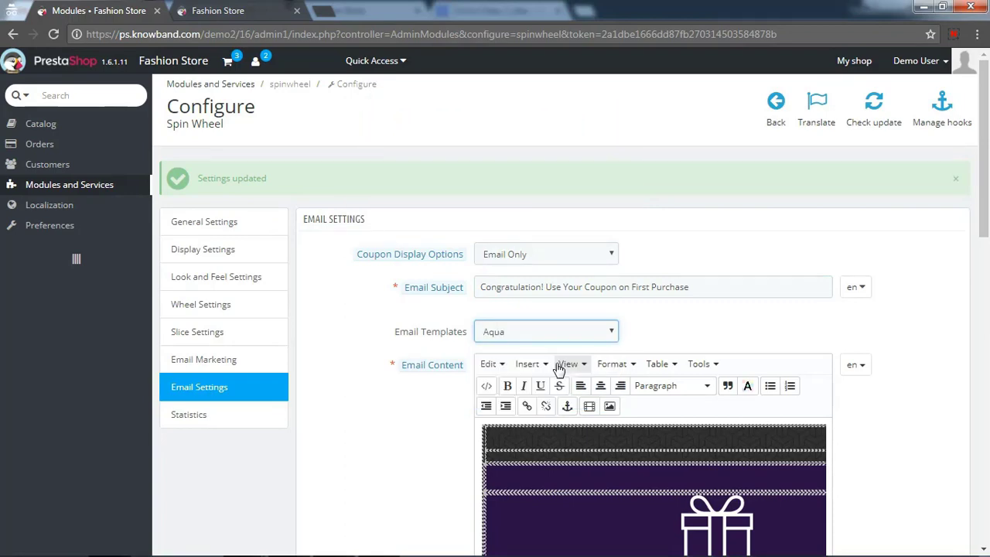
scroll(638, 409, "down", 2)
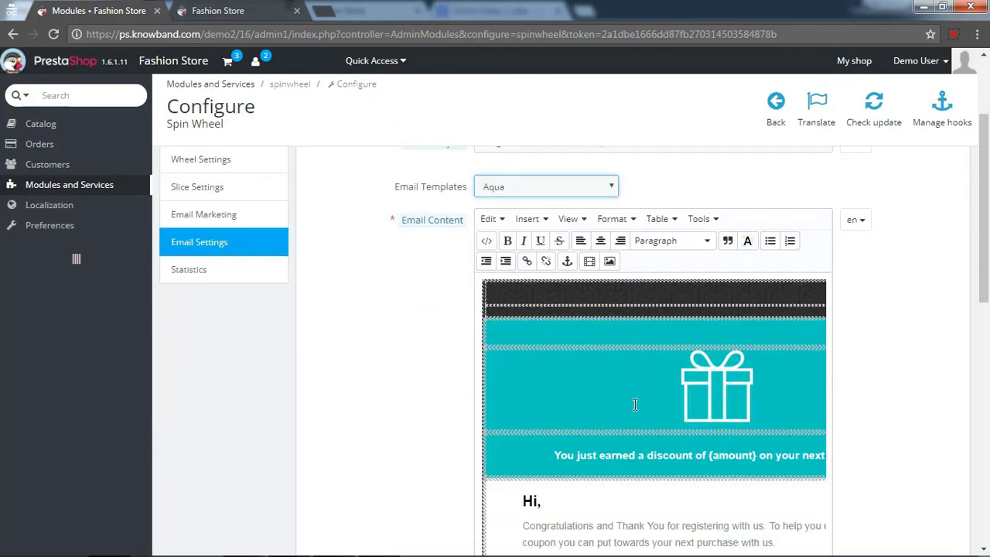
scroll(635, 405, "down", 3)
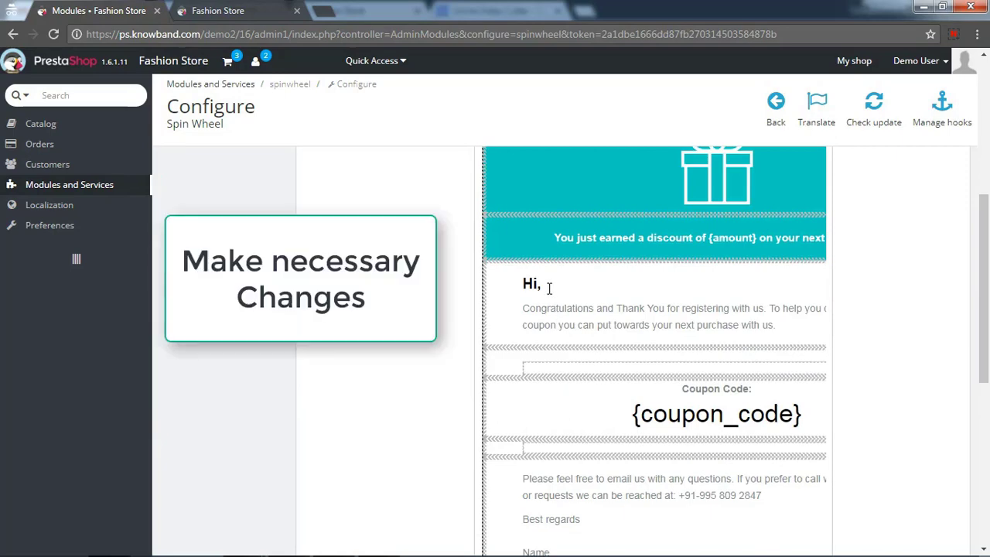
Add "There" after "Hi" in the greeting of the coupon email template
left_click(549, 288)
key("Left")
type("There")
Send a test email to a newly entered recipient address and save the Spin Wheel settings
scroll(632, 345, "down", 5)
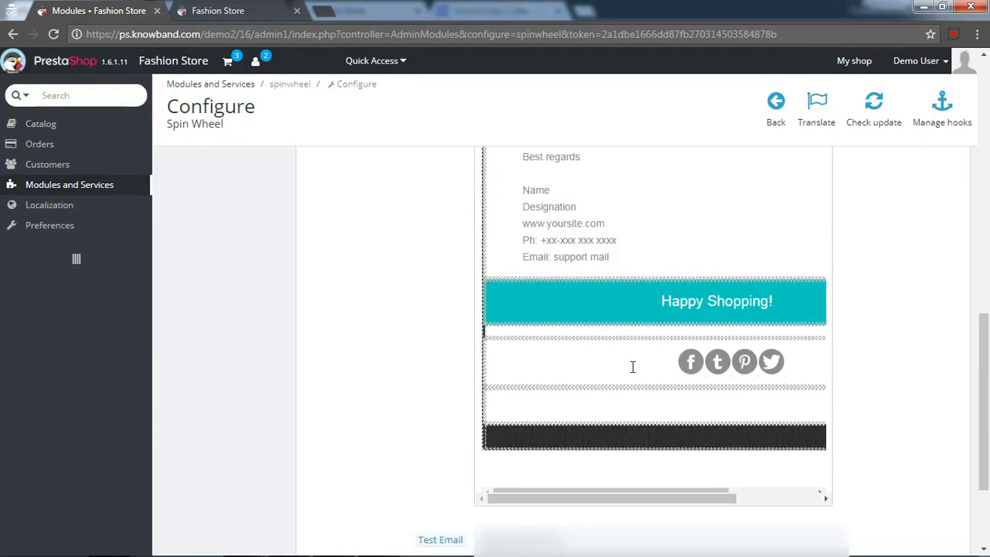
scroll(633, 369, "down", 2)
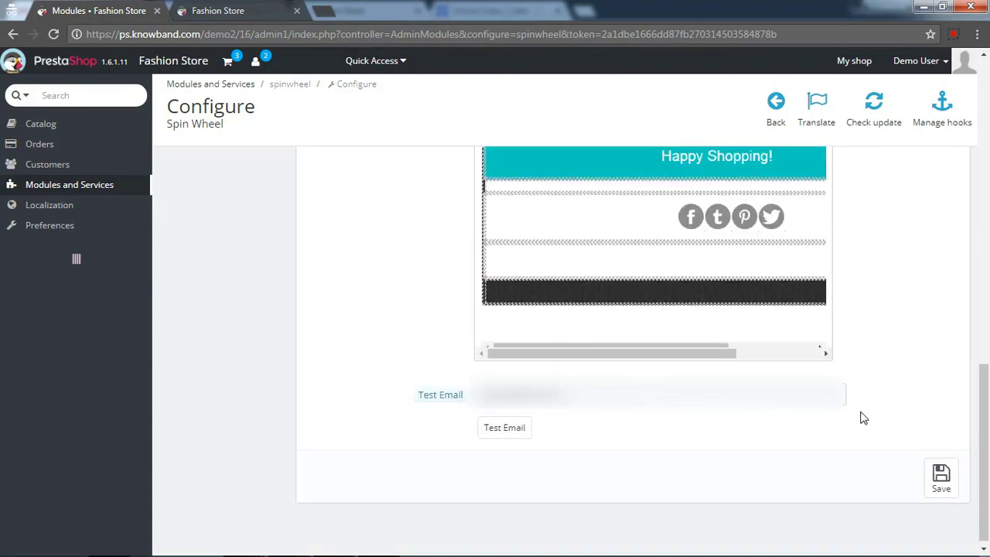
key("BackSpace")
key("BackSpace")
key("BackSpace")
key("BackSpace")
key("BackSpace")
key("BackSpace")
key("BackSpace")
key("BackSpace")
key("BackSpace")
key("BackSpace")
key("BackSpace")
left_click(509, 436)
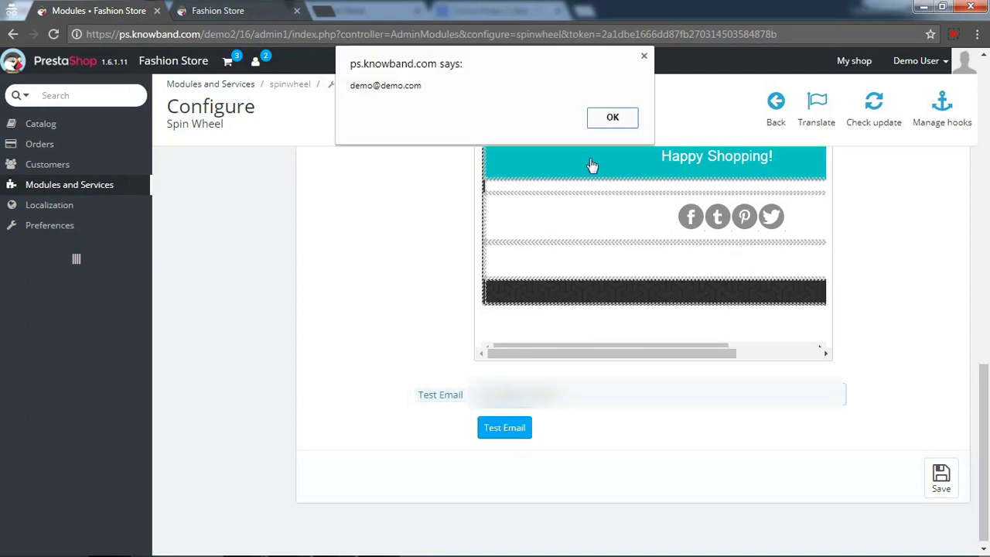
left_click(616, 119)
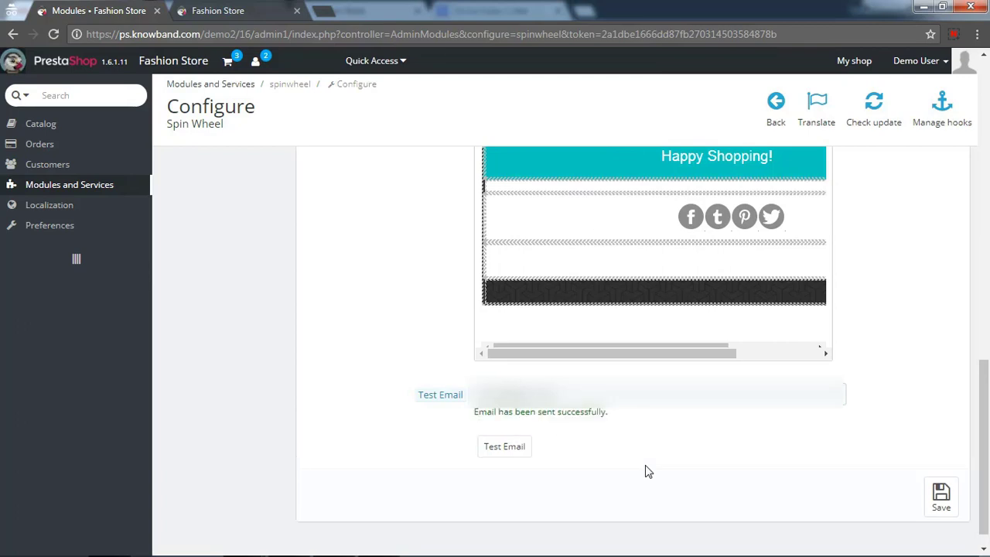
left_click_drag(453, 408, 617, 416)
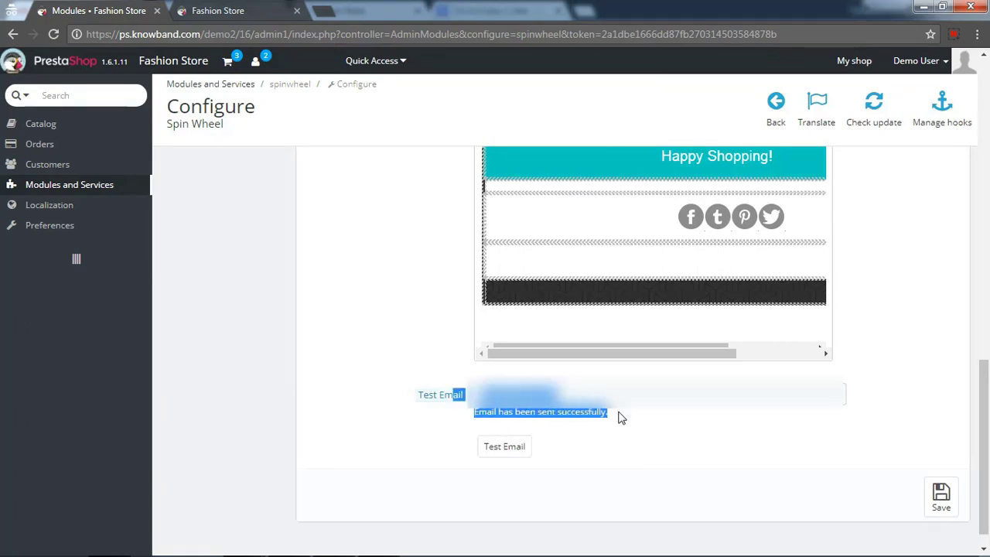
left_click(944, 499)
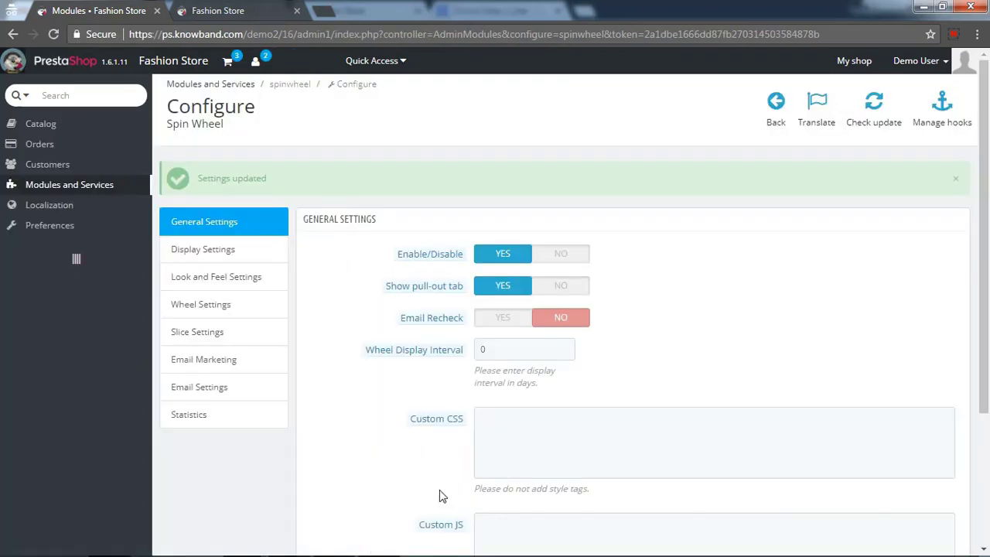
Review the module's Statistics, covering the coupons graph, the country and device graphs, and the table of generated discount codes
left_click(190, 417)
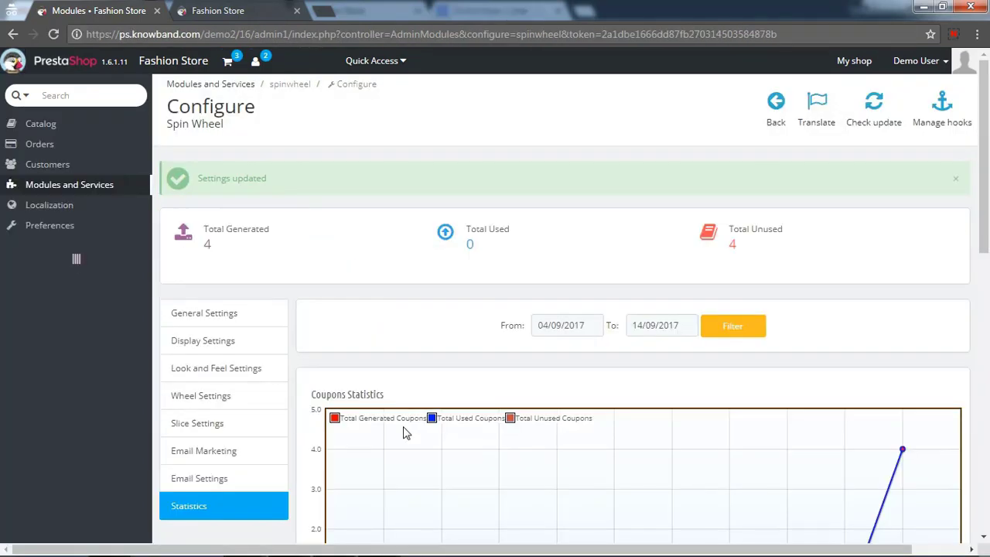
scroll(403, 431, "down", 3)
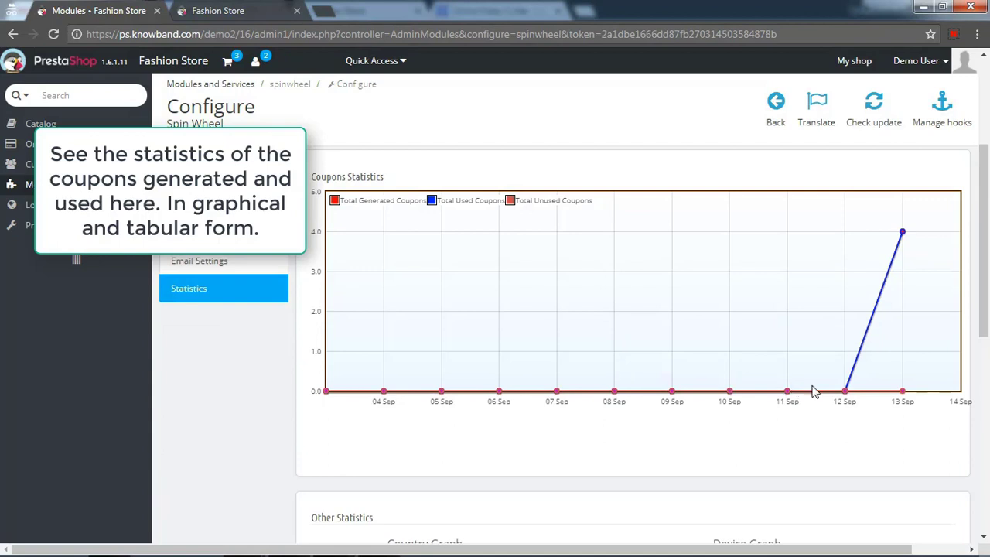
mouse_move(904, 233)
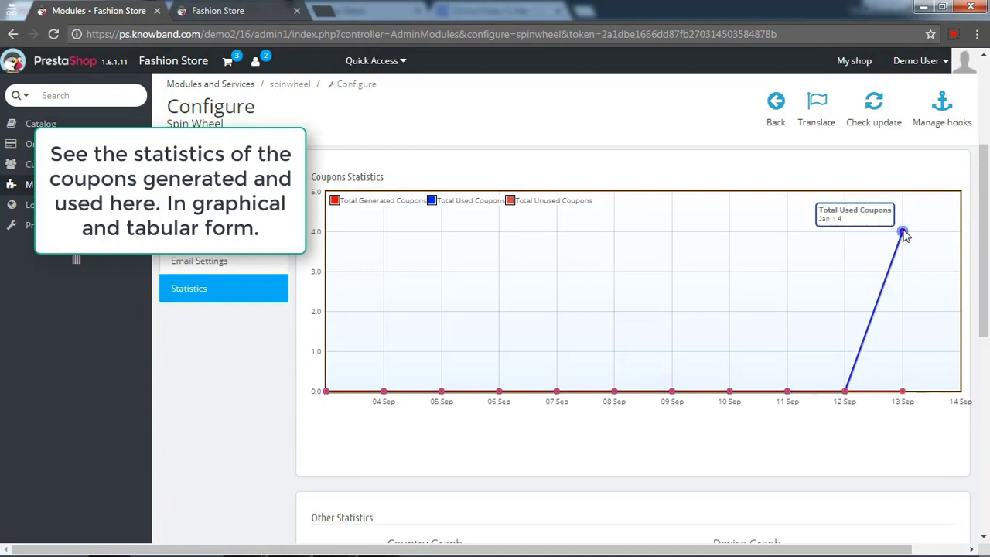
scroll(761, 404, "down", 3)
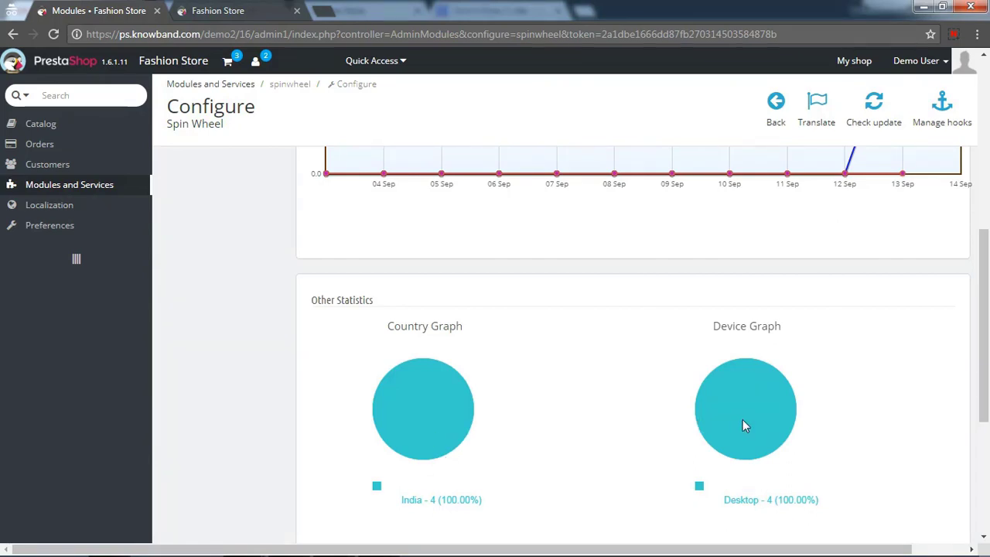
scroll(743, 420, "down", 4)
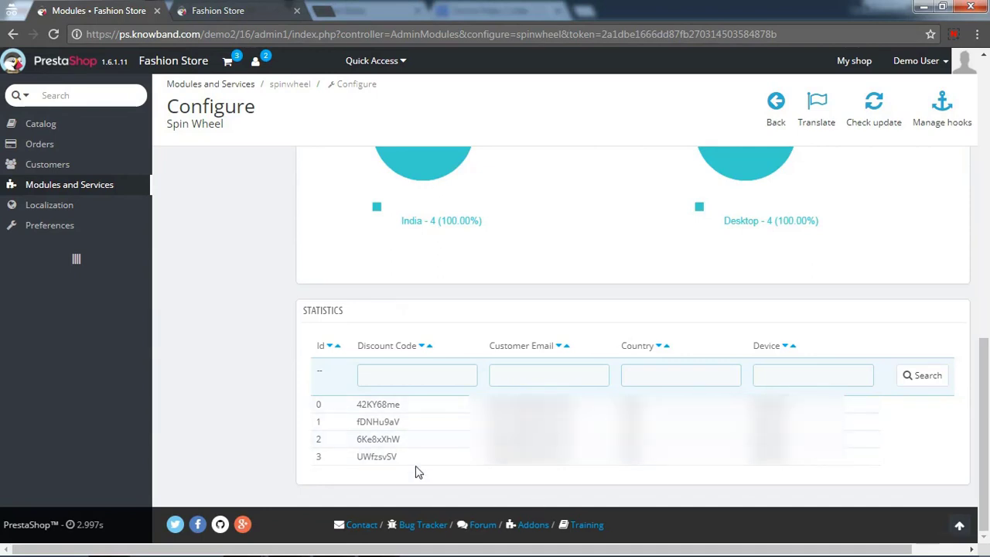
Switch to the storefront, enter a customer's email in the wheel popup, and try your luck to spin the wheel
left_click(266, 9)
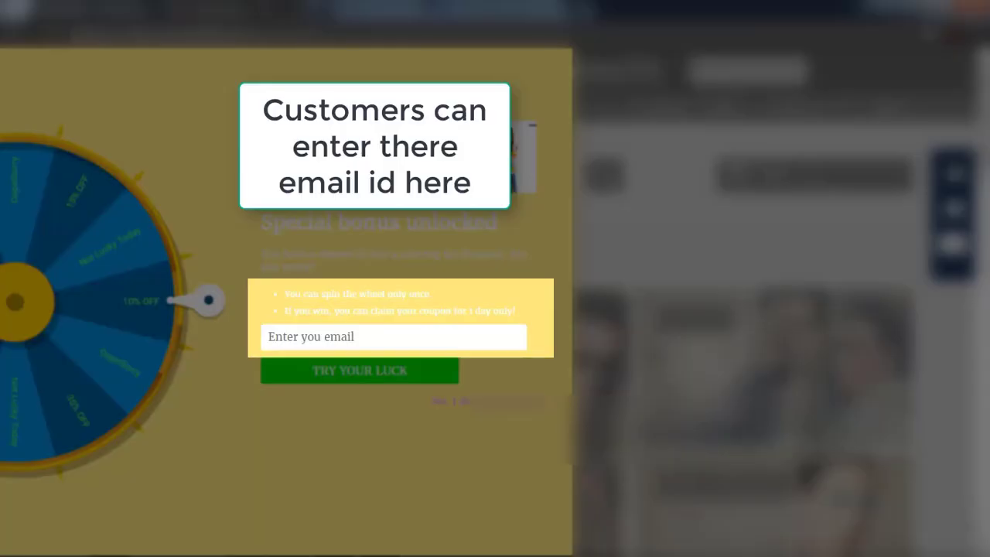
left_click(356, 336)
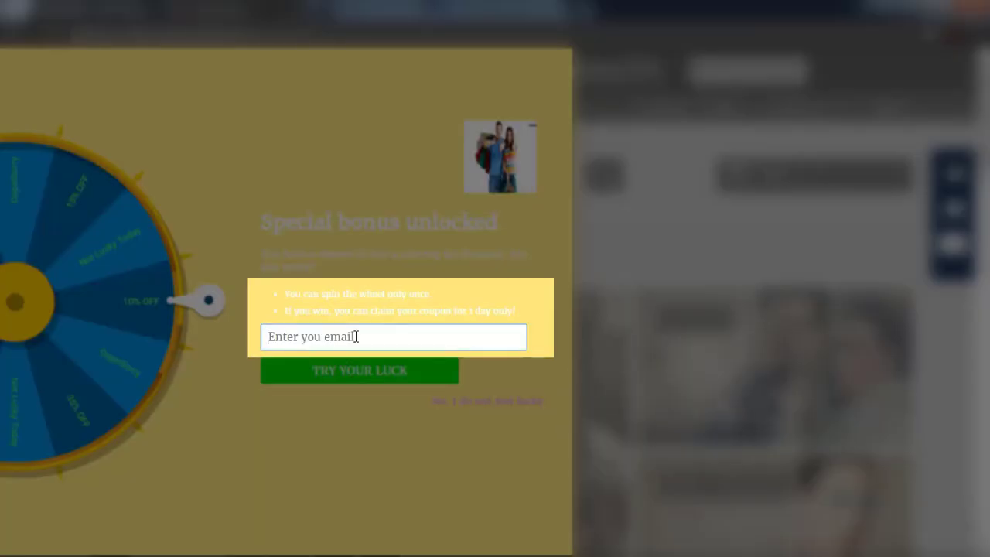
type("demo1")
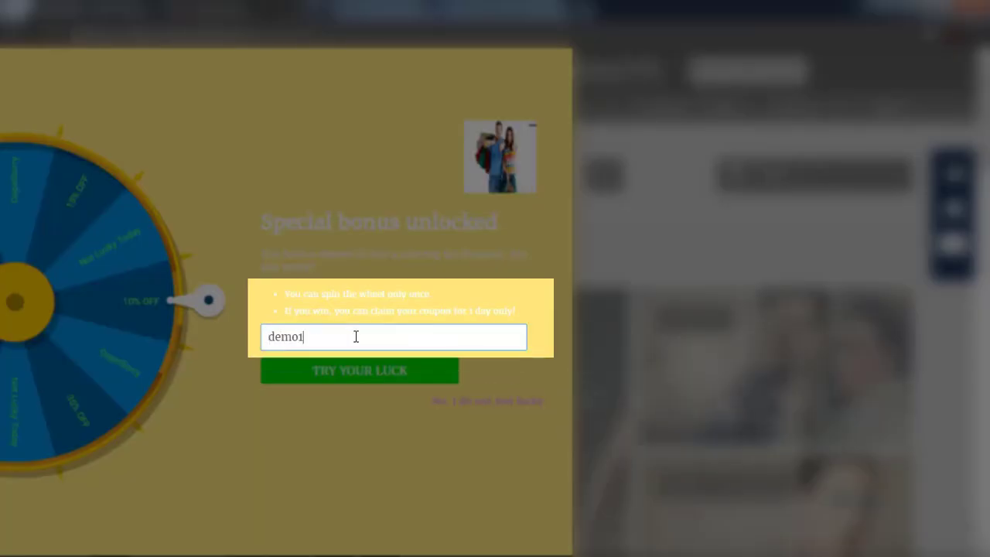
type("@de")
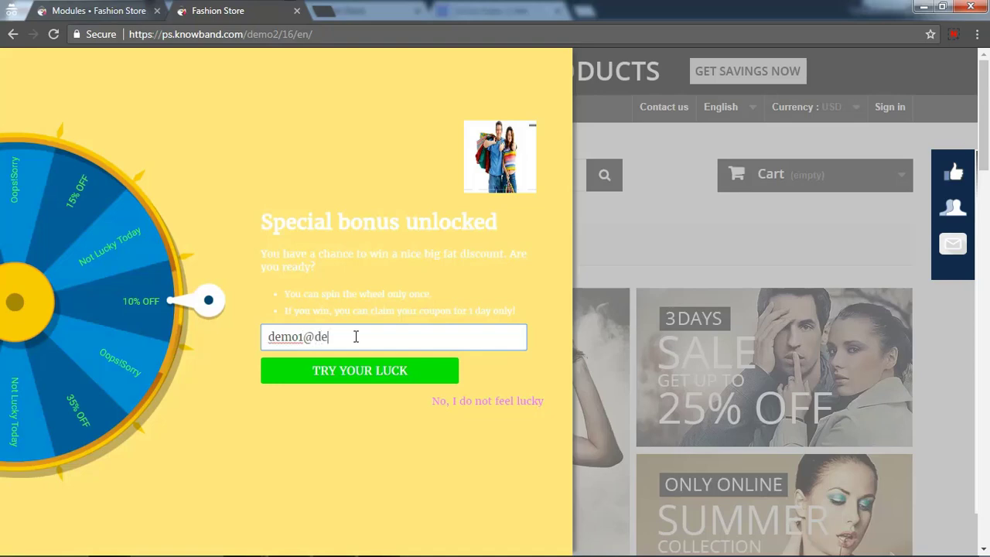
type("mo.com")
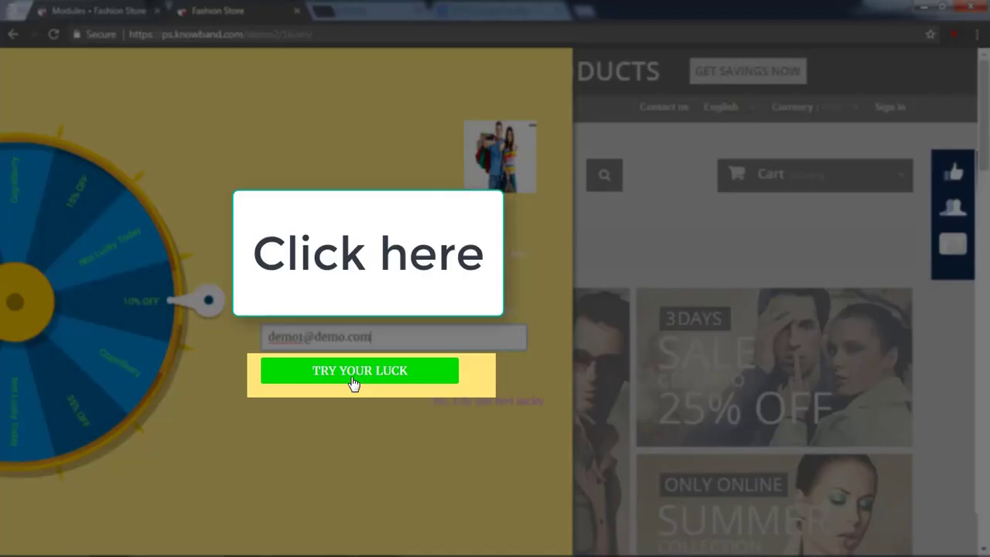
left_click(350, 376)
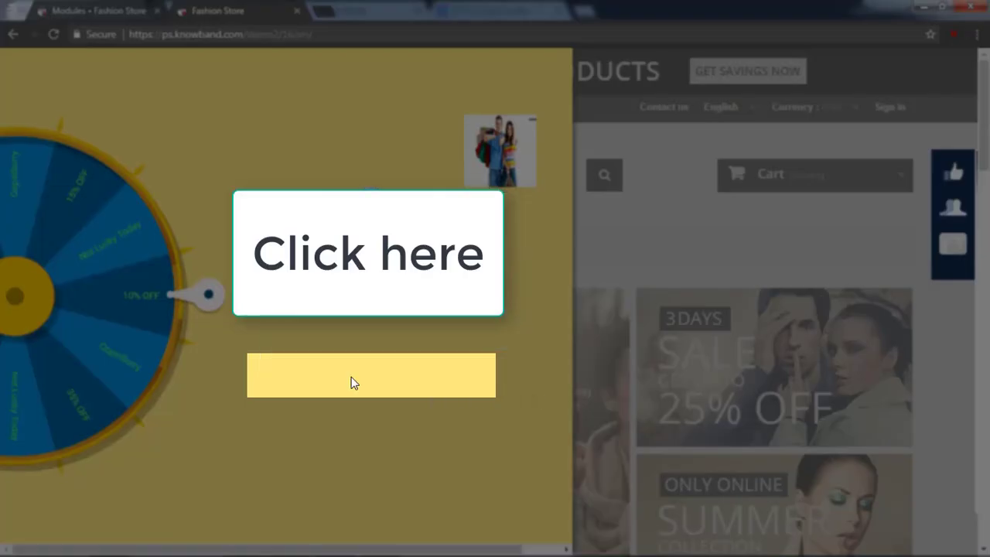